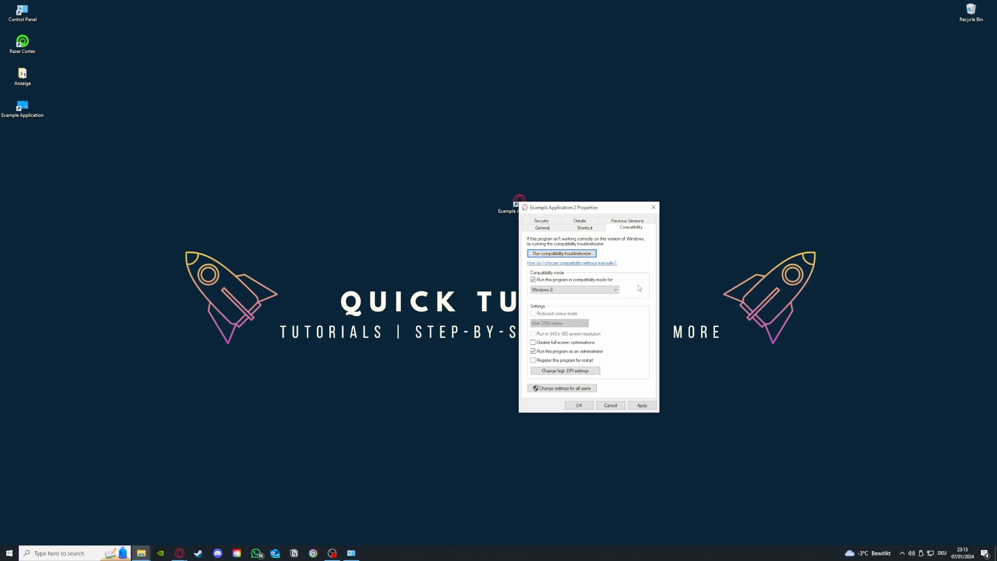
Apply the compatibility settings for Example Application 2 and close its properties.
{"action": "left_click", "coordinate": [642, 406]}
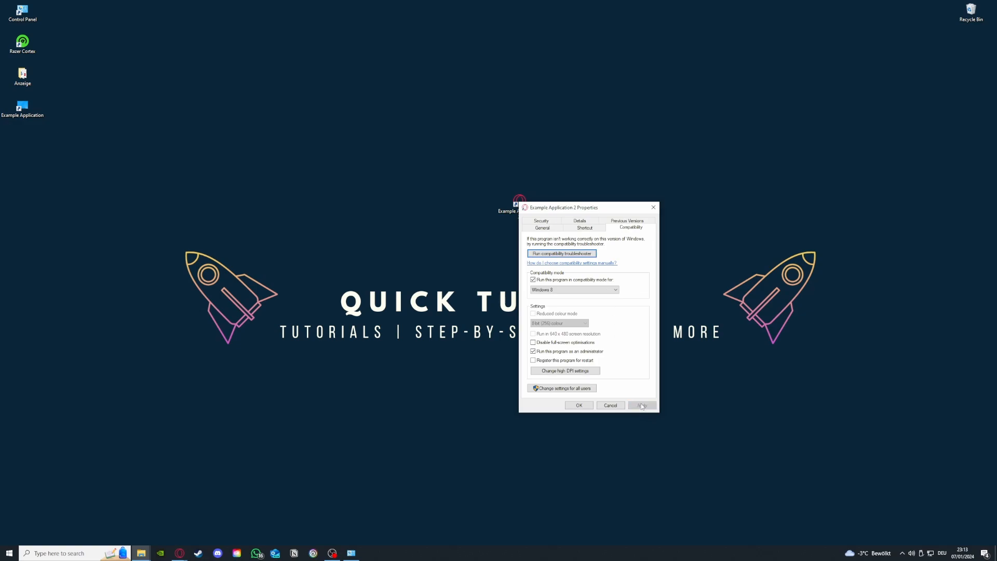
{"action": "left_click", "coordinate": [576, 406]}
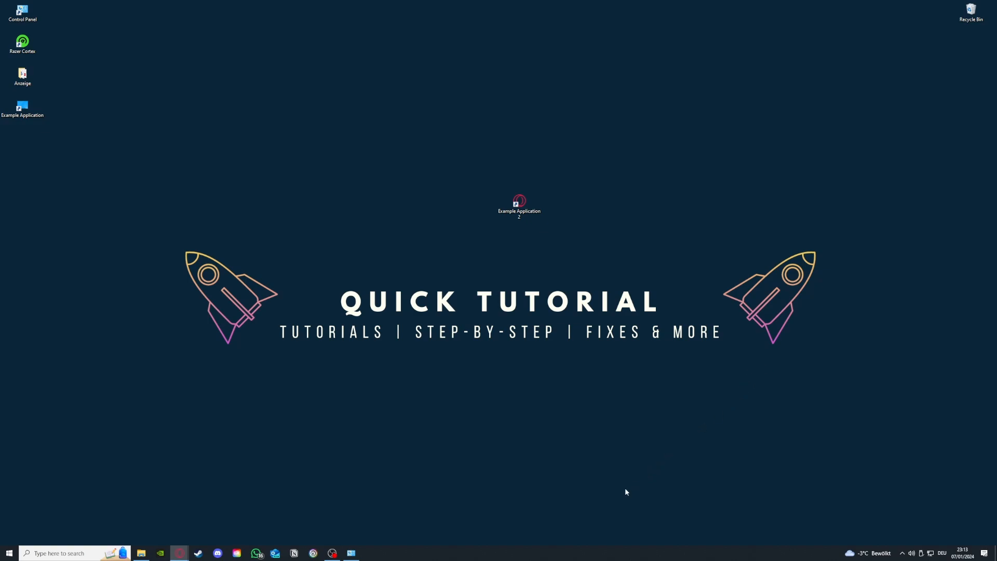
Open Task Manager maximized and examine the full list of running processes for resource usage.
{"action": "right_click", "coordinate": [551, 553]}
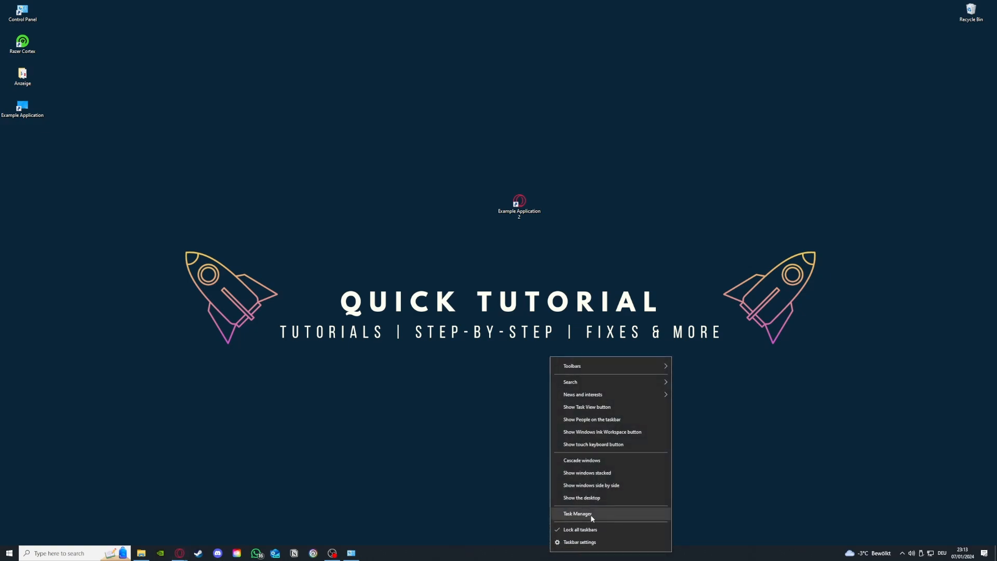
{"action": "left_click", "coordinate": [593, 514]}
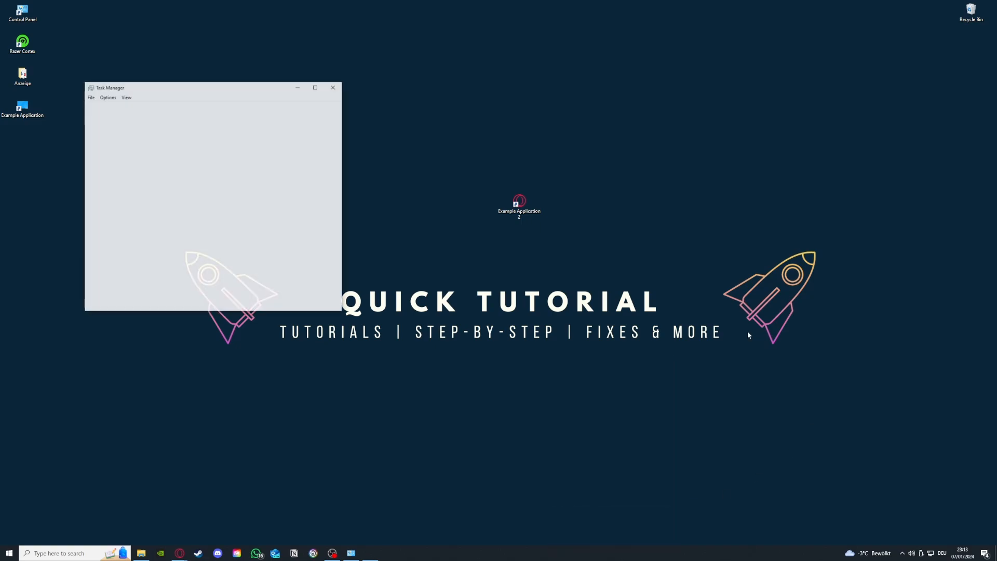
{"action": "left_click", "coordinate": [316, 87]}
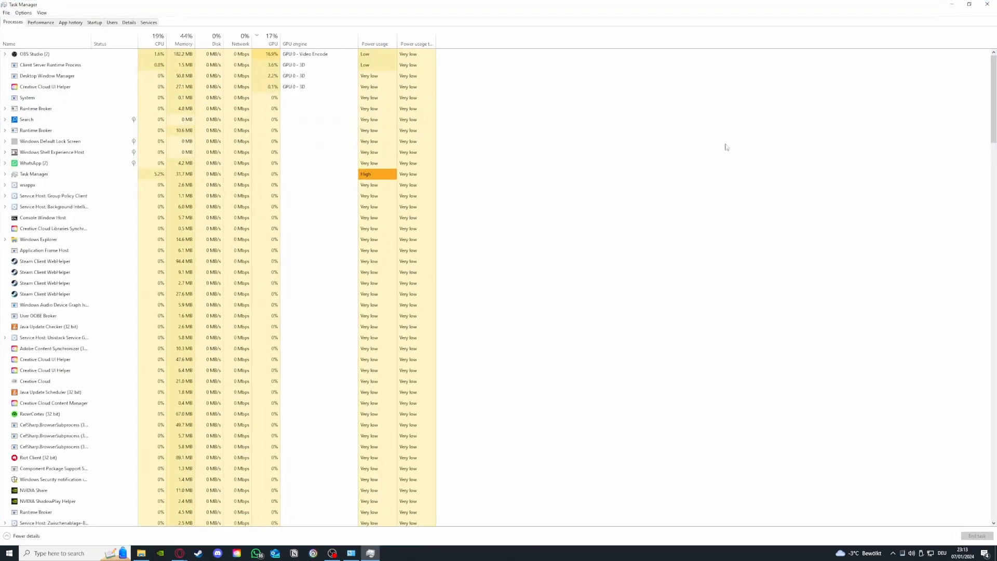
{"action": "scroll", "coordinate": [119, 152], "scroll_direction": "down", "scroll_amount": 7}
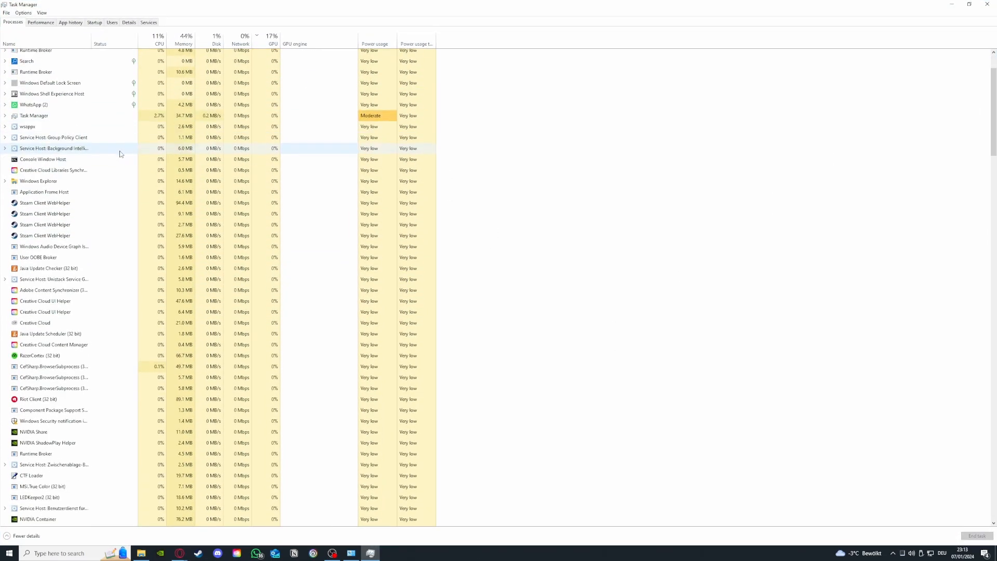
{"action": "scroll", "coordinate": [119, 154], "scroll_direction": "down", "scroll_amount": 12}
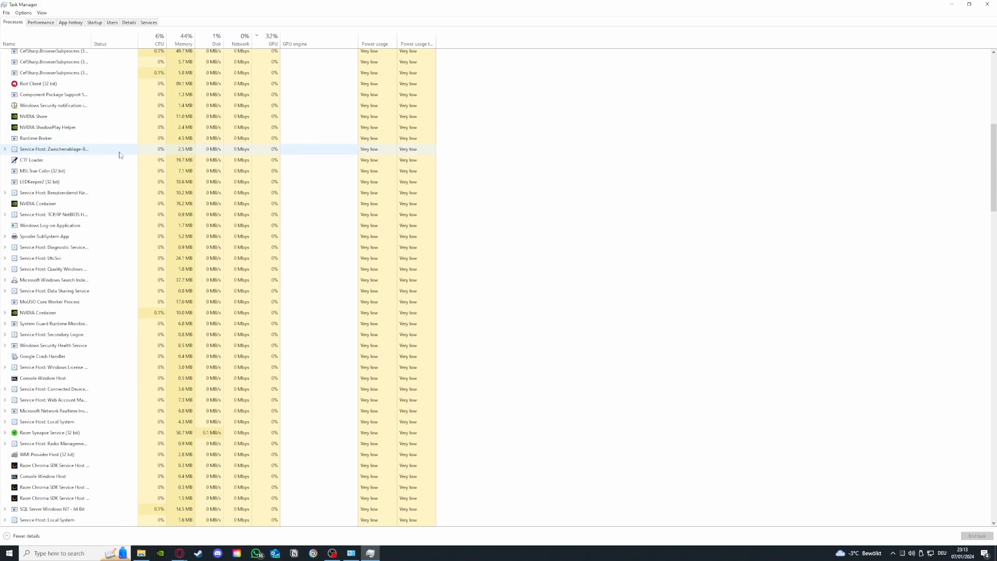
{"action": "scroll", "coordinate": [119, 155], "scroll_direction": "down", "scroll_amount": 11}
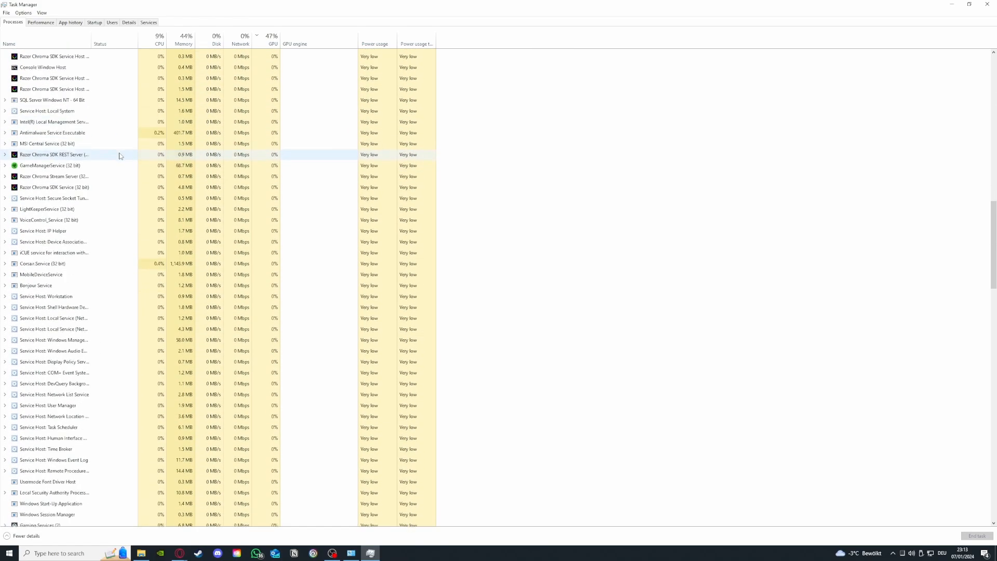
{"action": "scroll", "coordinate": [125, 164], "scroll_direction": "down", "scroll_amount": 4}
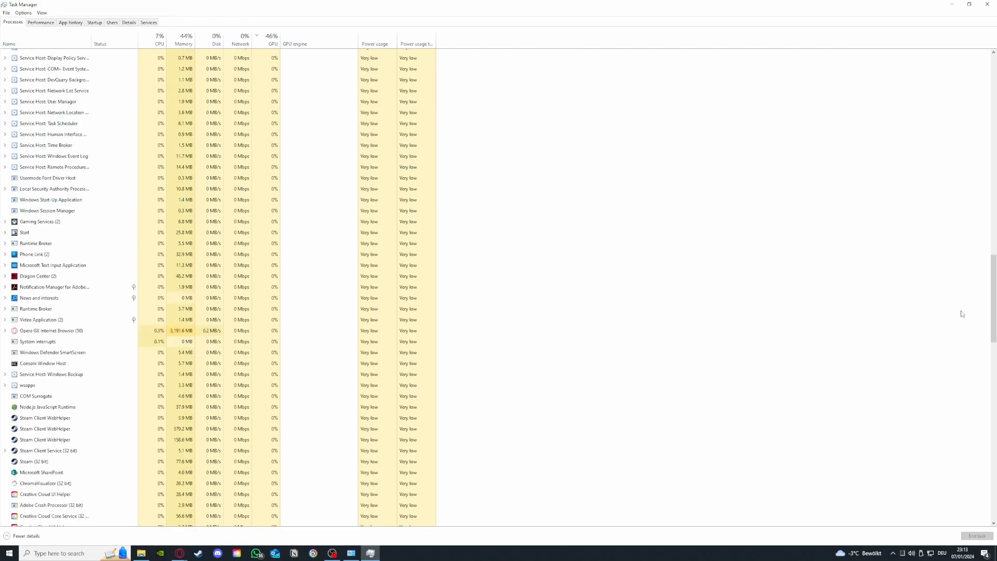
{"action": "left_click_drag", "start_coordinate": [993, 312], "coordinate": [992, 110]}
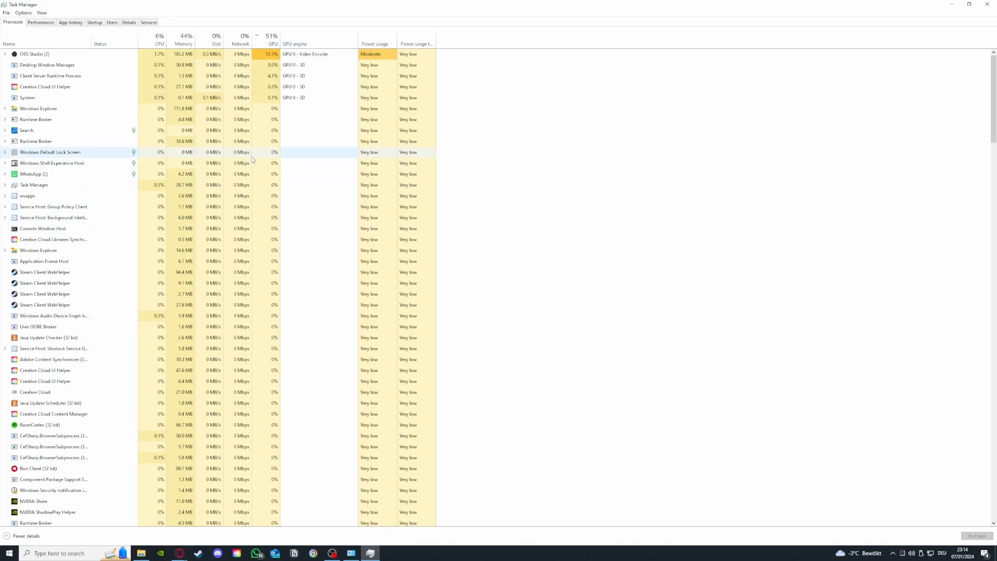
End the first Steam Client WebHelper task in the process list.
{"action": "left_click", "coordinate": [118, 273]}
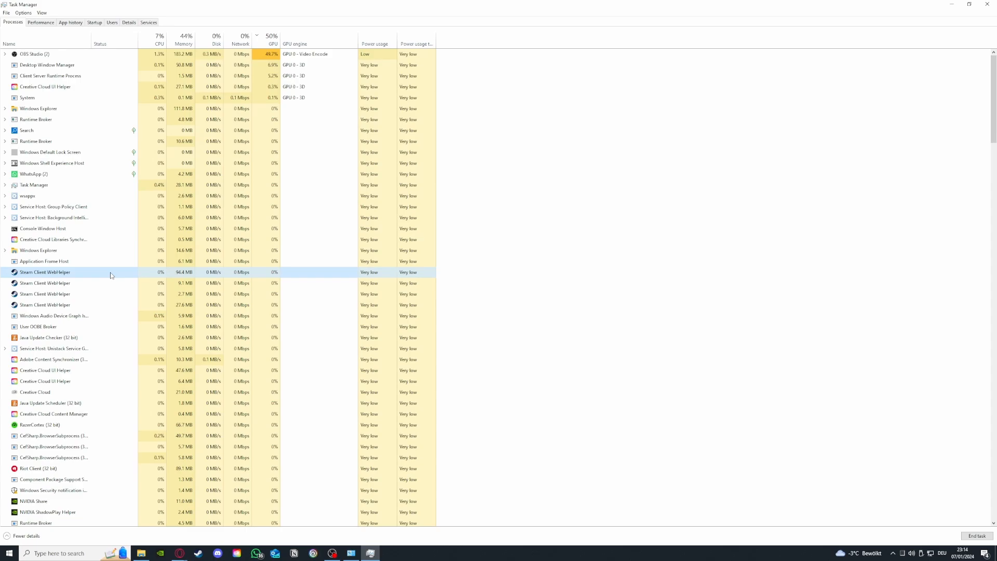
{"action": "right_click", "coordinate": [110, 275]}
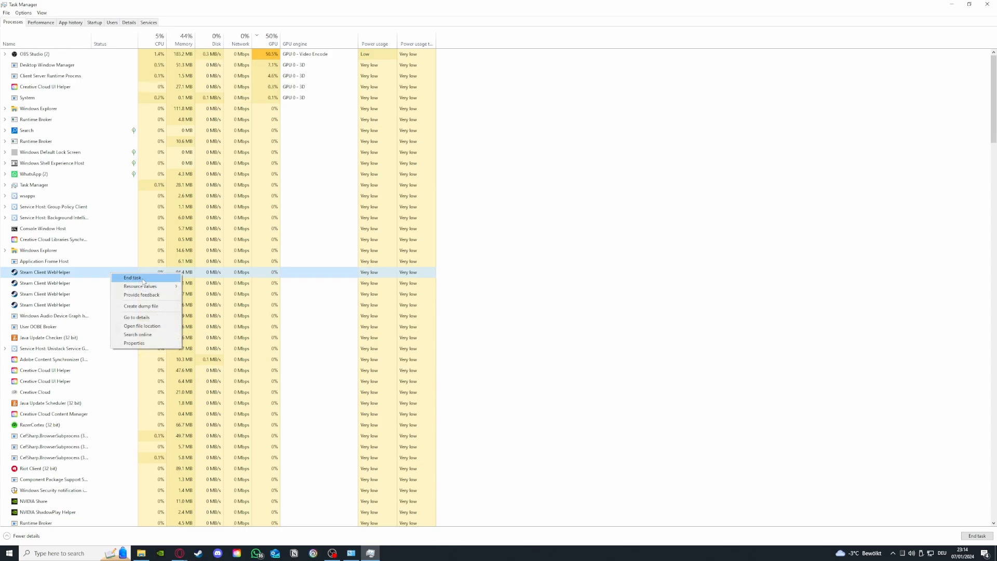
{"action": "left_click", "coordinate": [143, 280]}
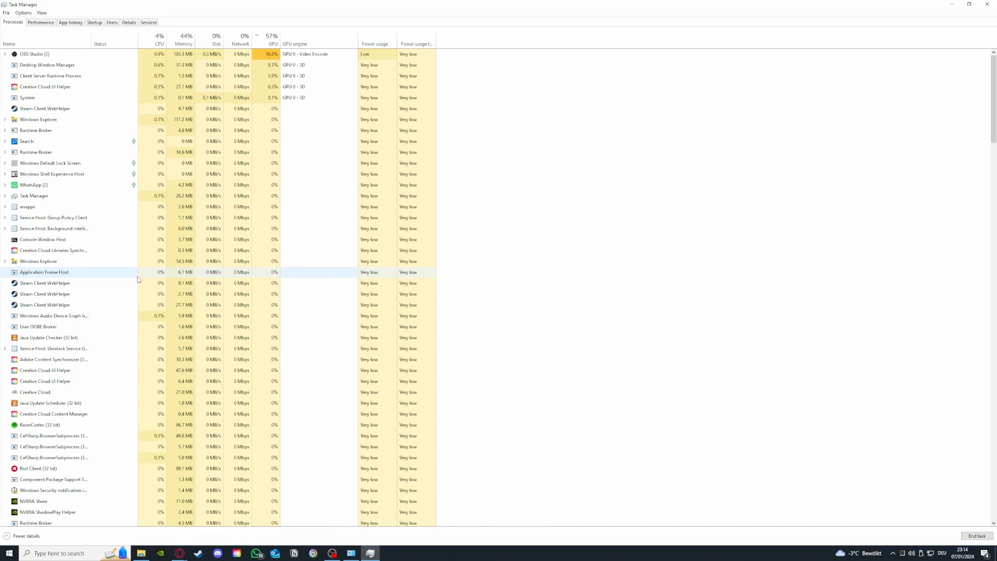
Check the CPU and GPU 0 performance graphs and return to the list of running processes.
{"action": "left_click", "coordinate": [54, 25]}
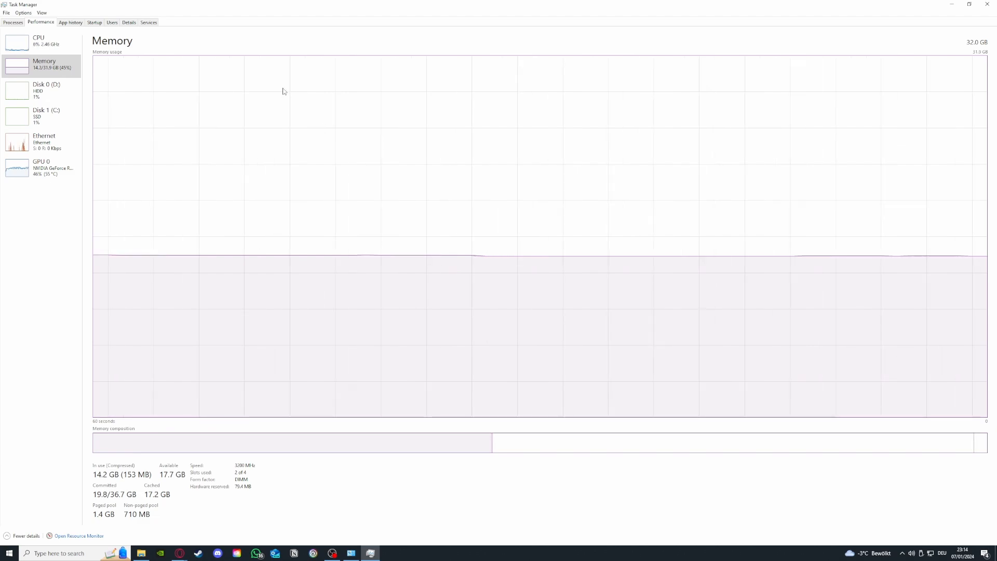
{"action": "left_click", "coordinate": [42, 43]}
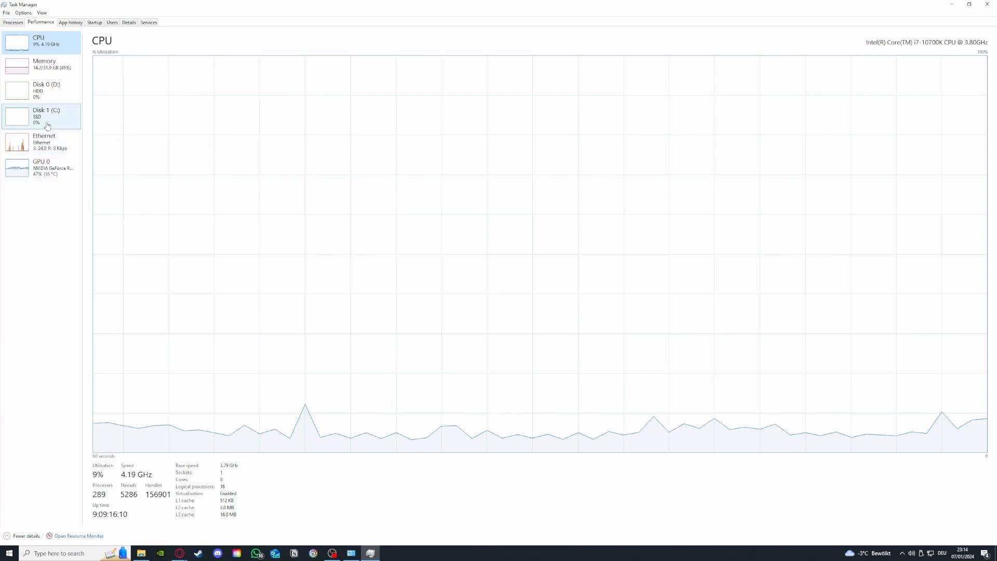
{"action": "left_click", "coordinate": [44, 167]}
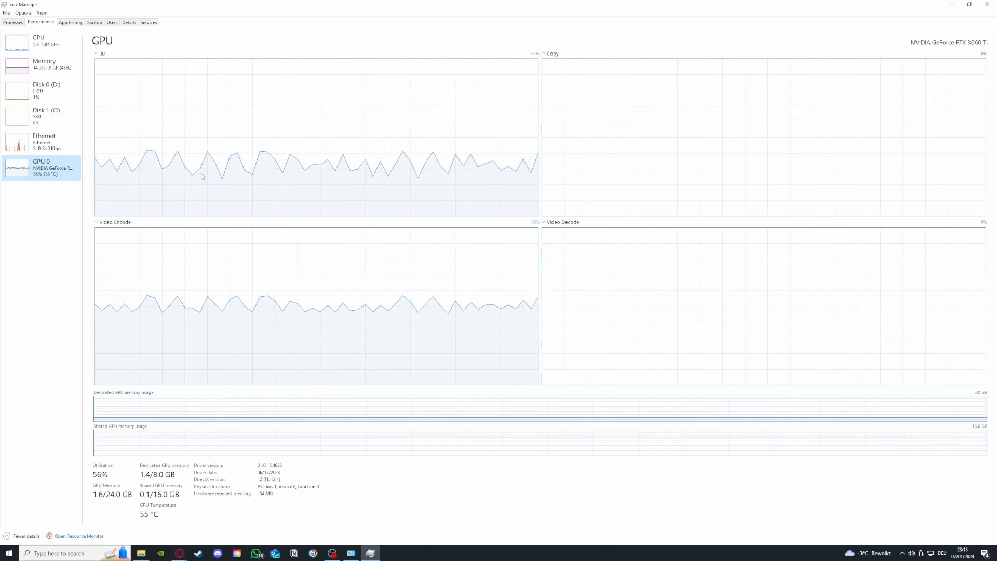
{"action": "left_click", "coordinate": [12, 22]}
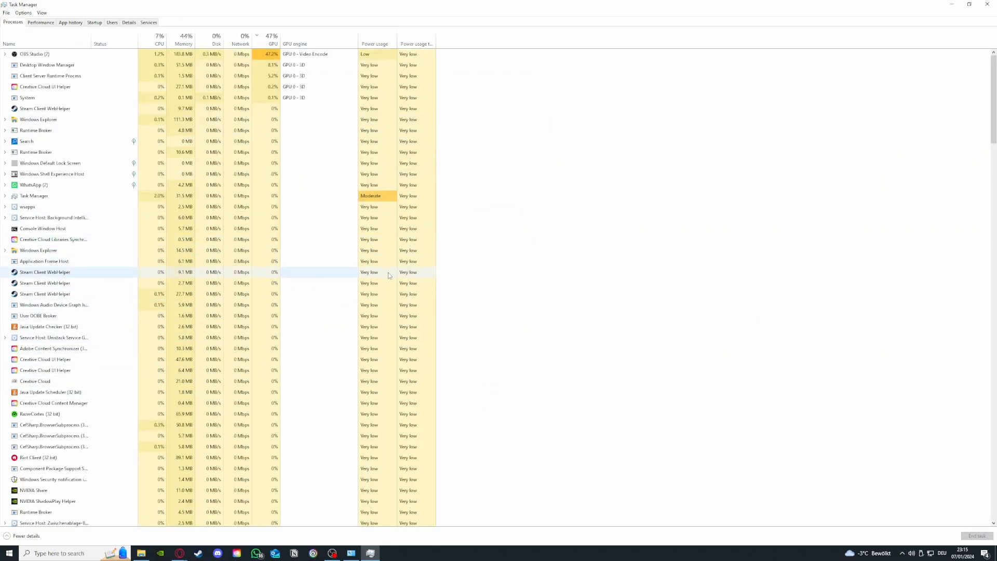
{"action": "scroll", "coordinate": [110, 284], "scroll_direction": "down", "scroll_amount": 3}
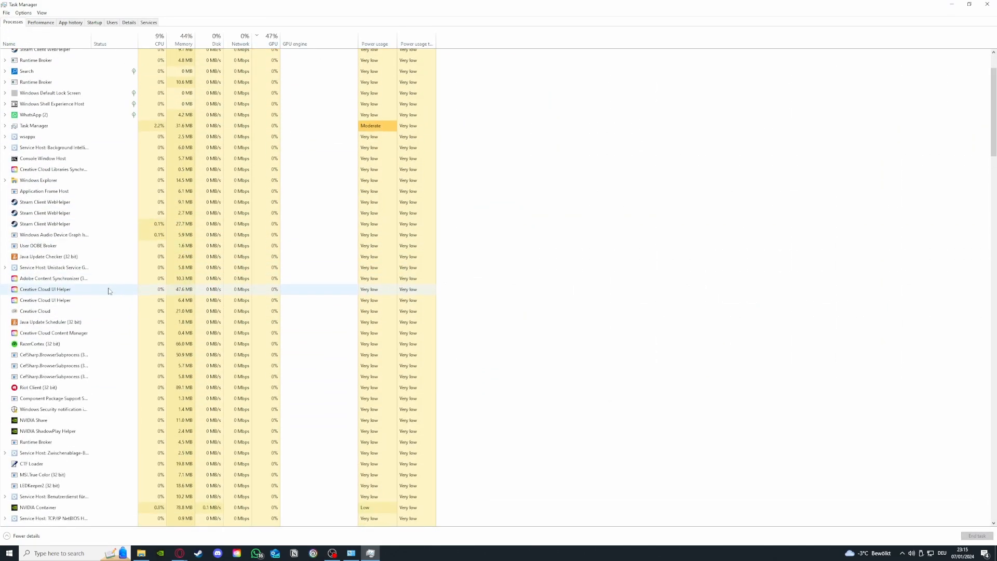
{"action": "scroll", "coordinate": [110, 290], "scroll_direction": "up", "scroll_amount": 3}
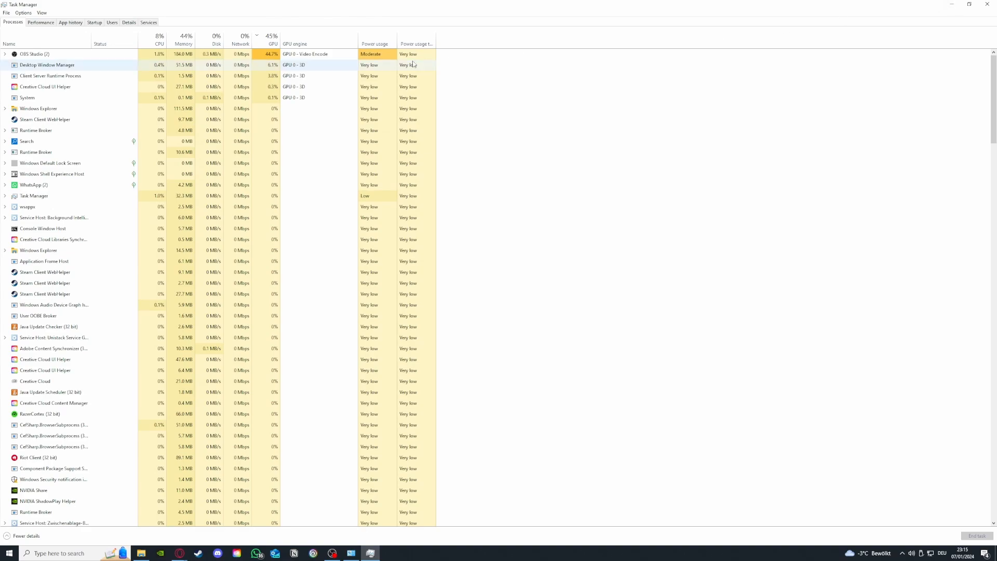
Show the startup programs, check the enable and disable options for Parsec and iCUE, and close Task Manager.
{"action": "left_click", "coordinate": [75, 24]}
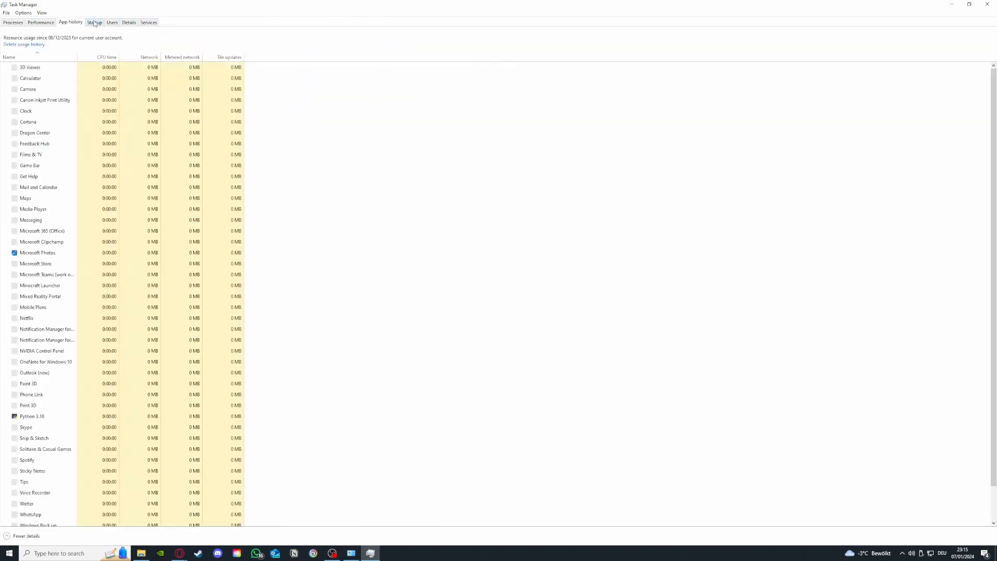
{"action": "key", "text": "ctrl+Tab"}
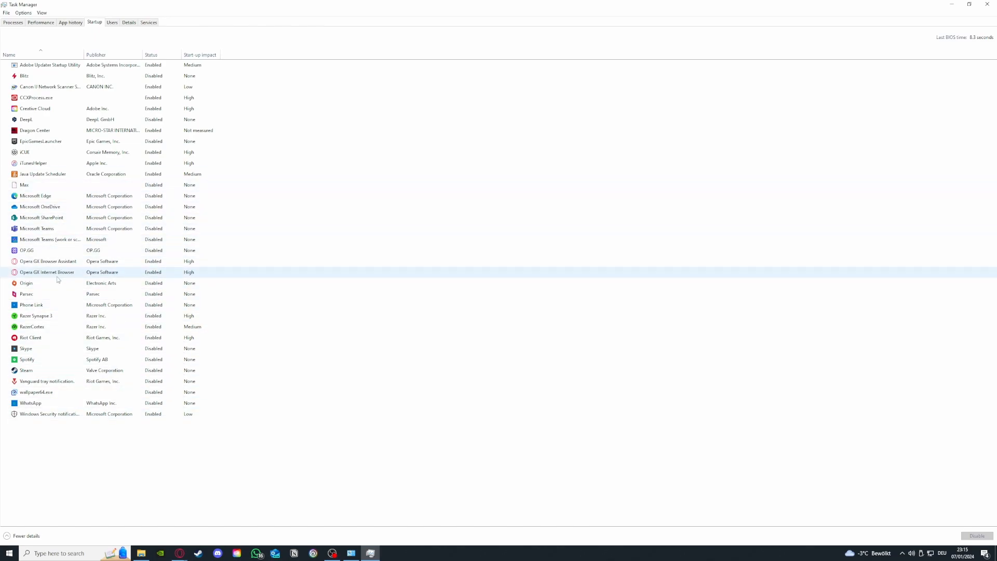
{"action": "left_click", "coordinate": [54, 294]}
{"action": "right_click", "coordinate": [65, 294]}
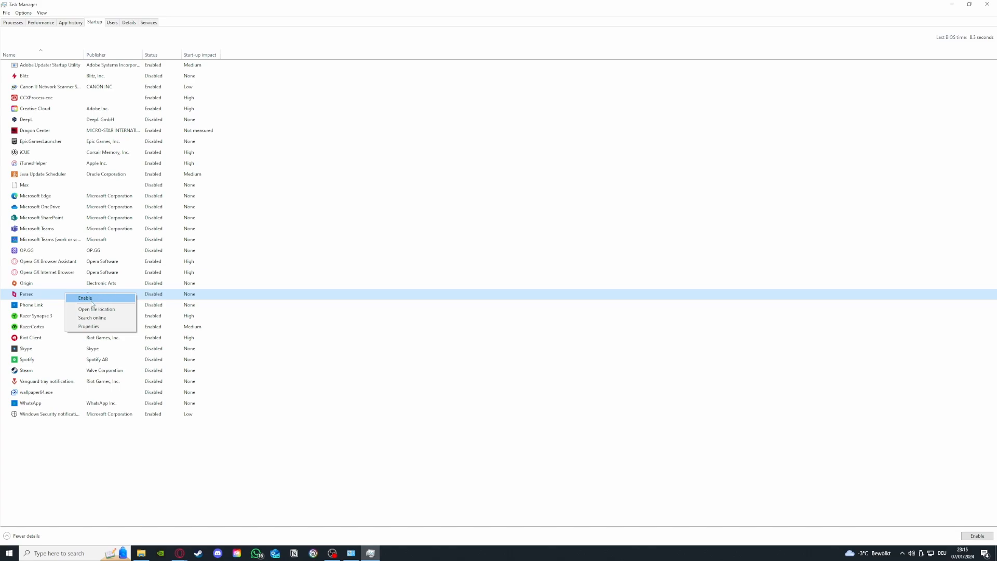
{"action": "left_click", "coordinate": [73, 154]}
{"action": "right_click", "coordinate": [58, 155]}
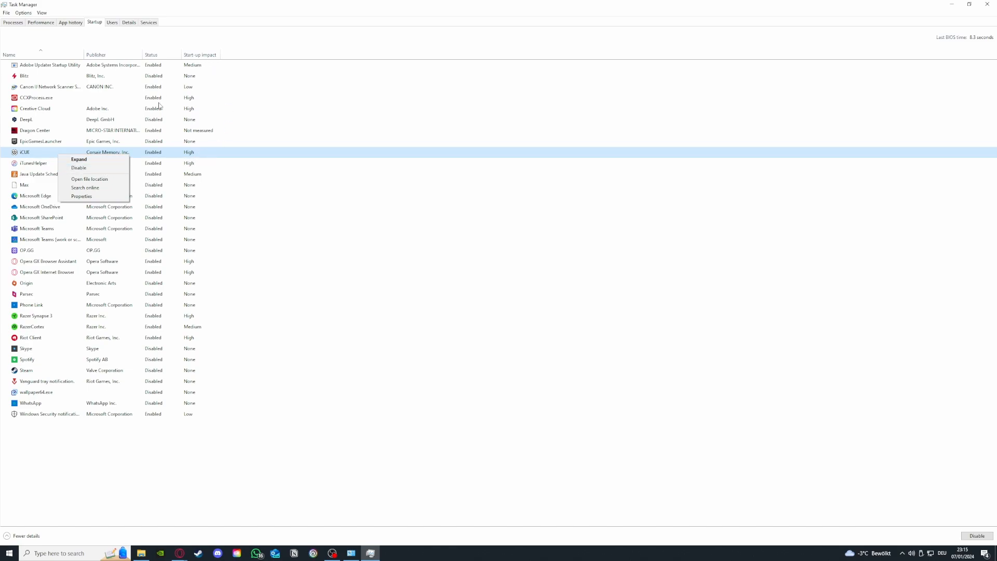
{"action": "left_click", "coordinate": [106, 169]}
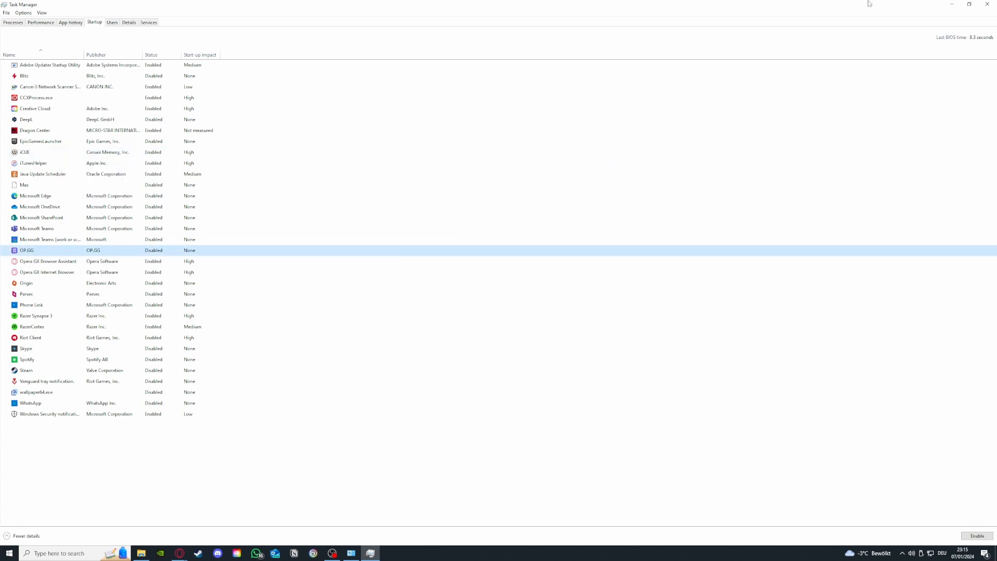
{"action": "left_click", "coordinate": [987, 4]}
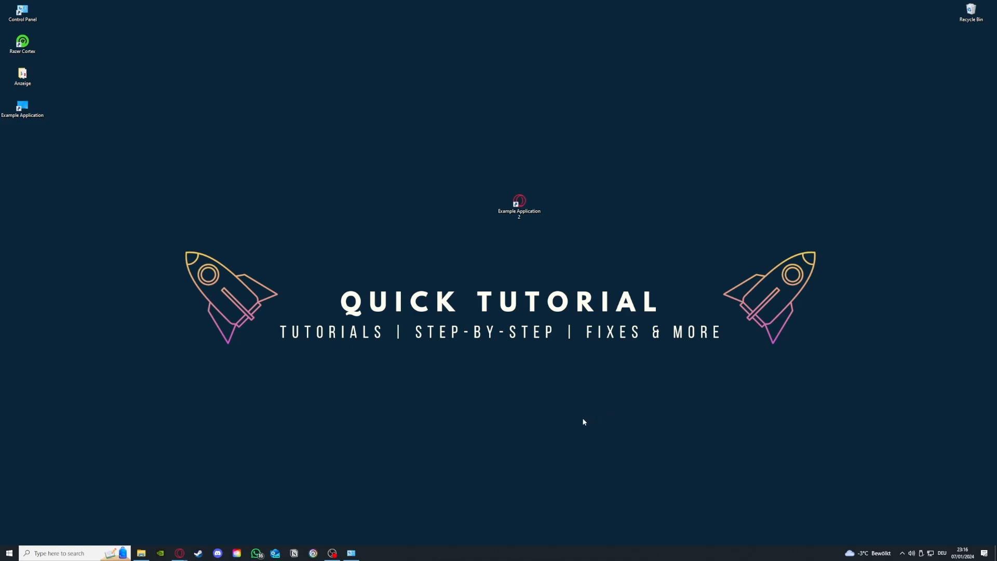
Reopen Task Manager and enlarge its window so that all process columns fit.
{"action": "right_click", "coordinate": [454, 559]}
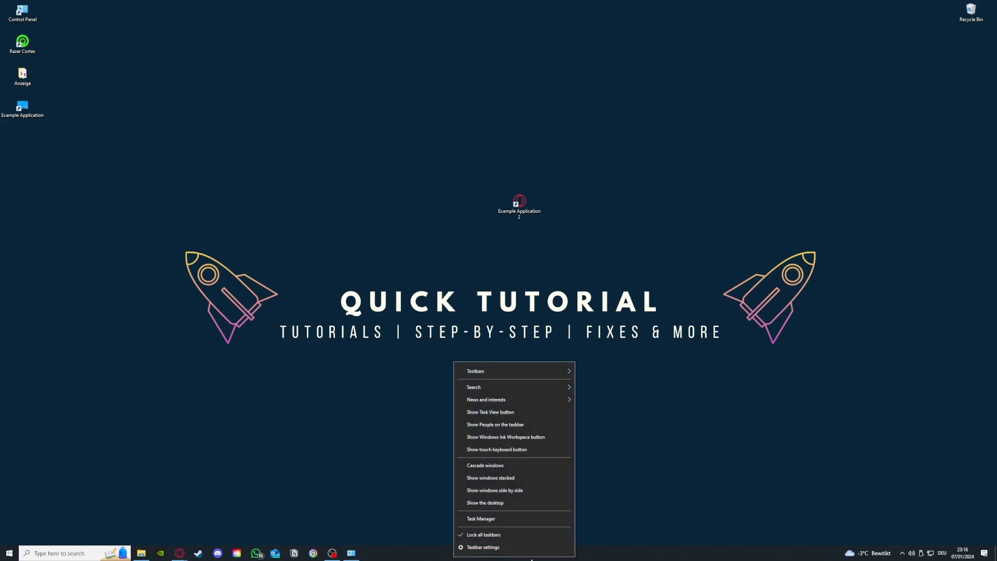
{"action": "left_click", "coordinate": [487, 519]}
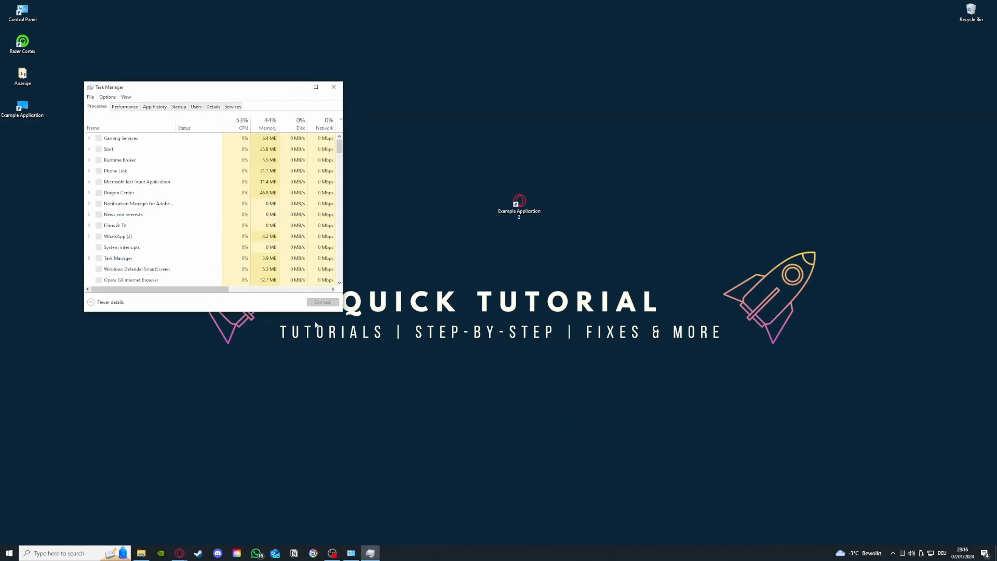
{"action": "left_click_drag", "start_coordinate": [339, 312], "coordinate": [648, 444]}
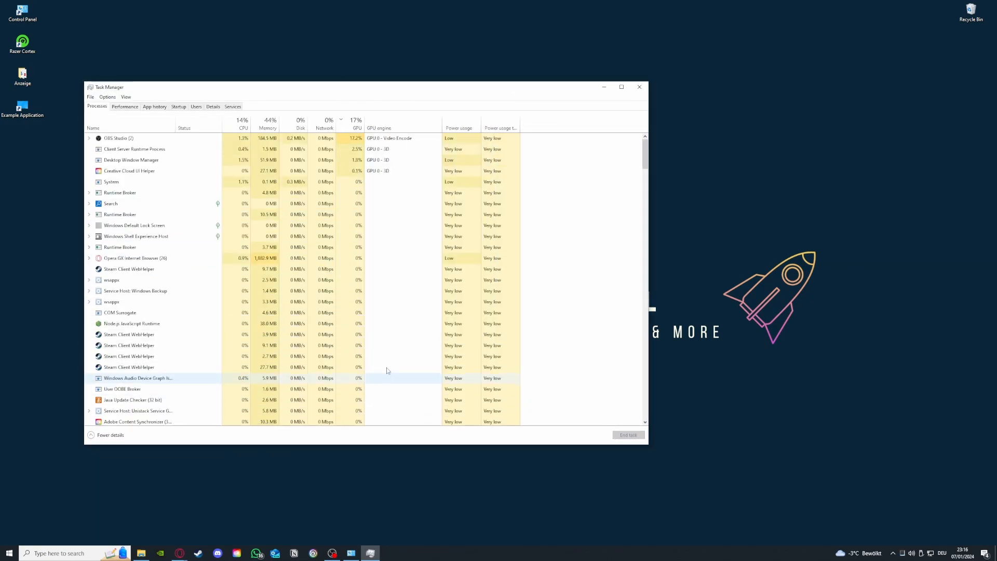
Examine the individual Steam Client WebHelper processes one after another and close Task Manager.
{"action": "left_click", "coordinate": [182, 269]}
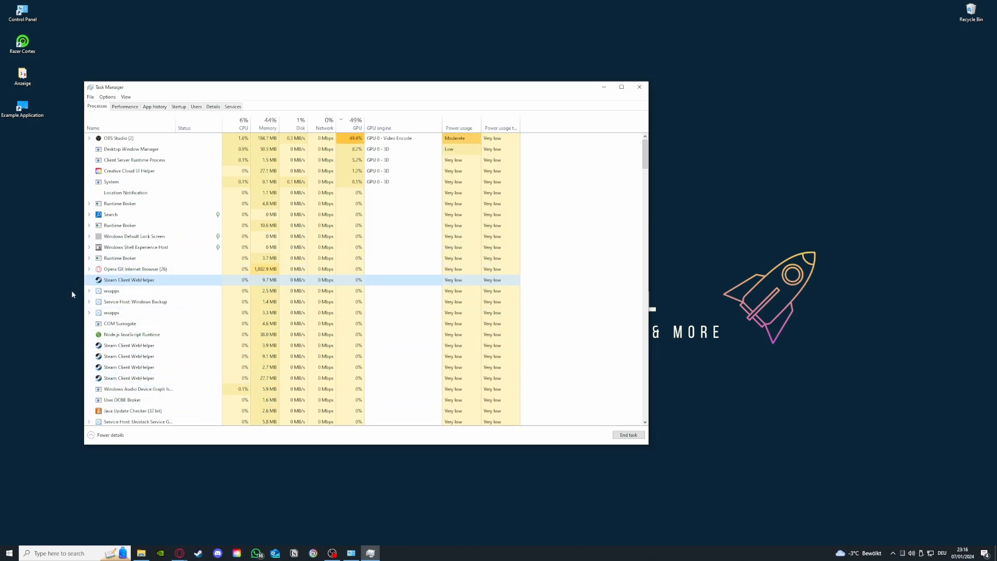
{"action": "scroll", "coordinate": [109, 343], "scroll_direction": "down", "scroll_amount": 3}
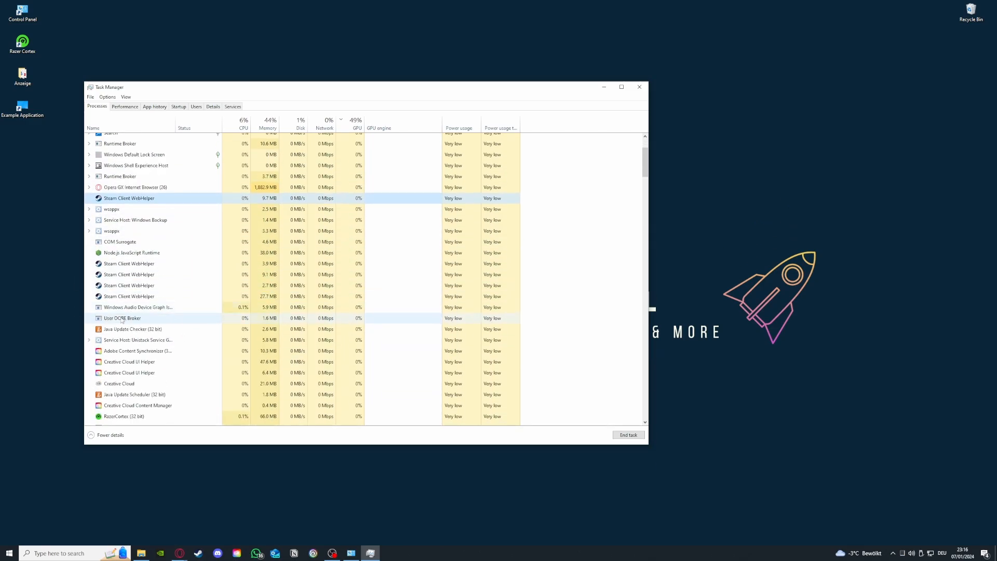
{"action": "left_click", "coordinate": [118, 262]}
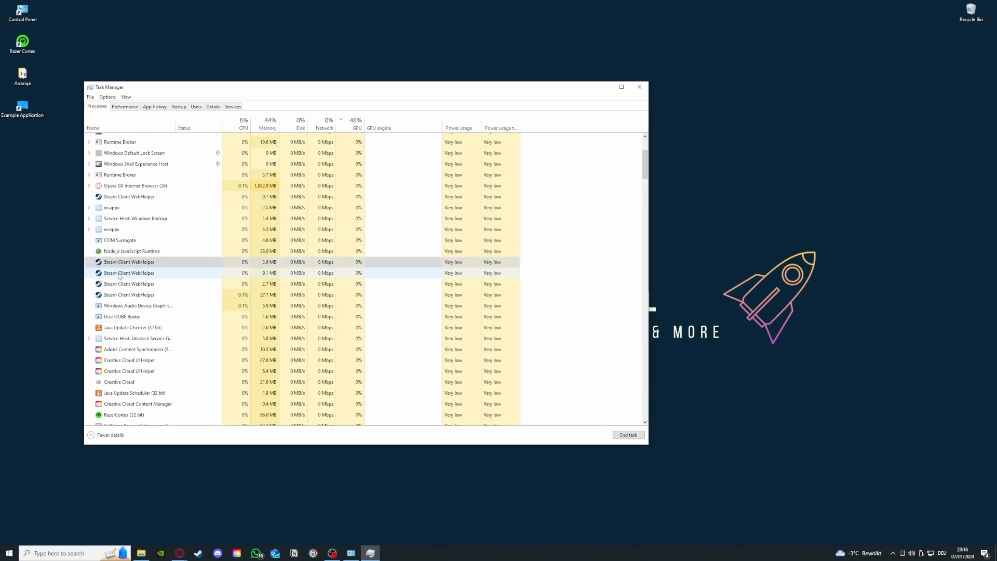
{"action": "left_click", "coordinate": [120, 273]}
{"action": "left_click", "coordinate": [122, 285]}
{"action": "left_click", "coordinate": [123, 296]}
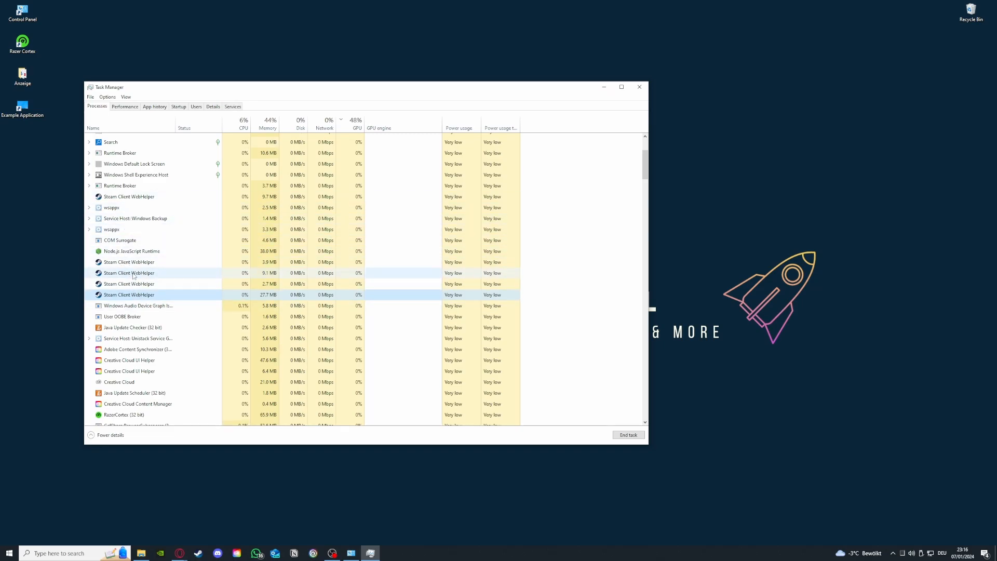
{"action": "left_click", "coordinate": [637, 83]}
{"action": "left_click", "coordinate": [639, 86]}
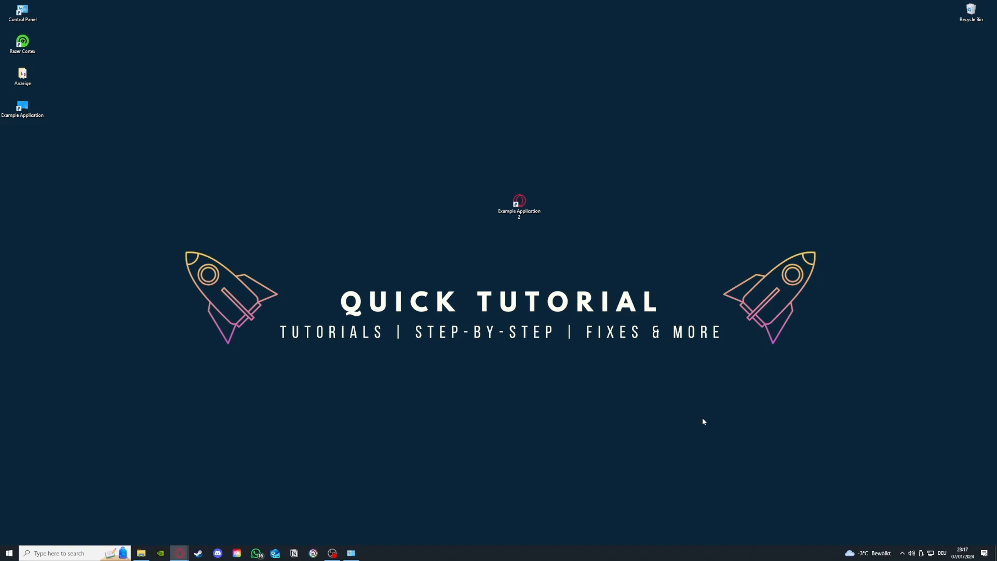
Open Administrative Tools from System and Security in Control Panel and place its window beside the Control Panel window.
{"action": "left_click", "coordinate": [351, 552]}
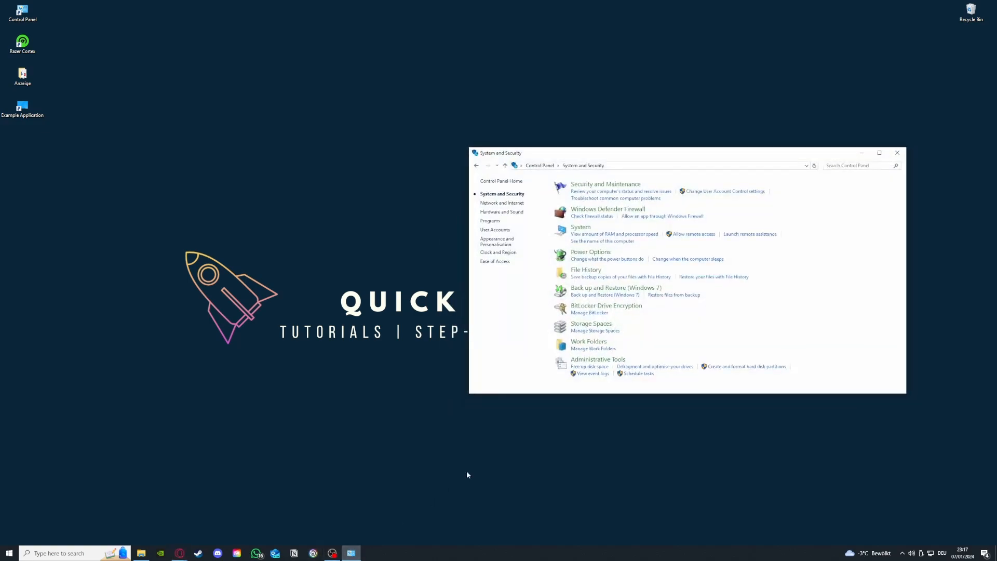
{"action": "mouse_move", "coordinate": [594, 363]}
{"action": "left_mouse_down"}
{"action": "mouse_move", "coordinate": [514, 358]}
{"action": "mouse_move", "coordinate": [457, 371]}
{"action": "mouse_move", "coordinate": [577, 363]}
{"action": "left_mouse_up"}
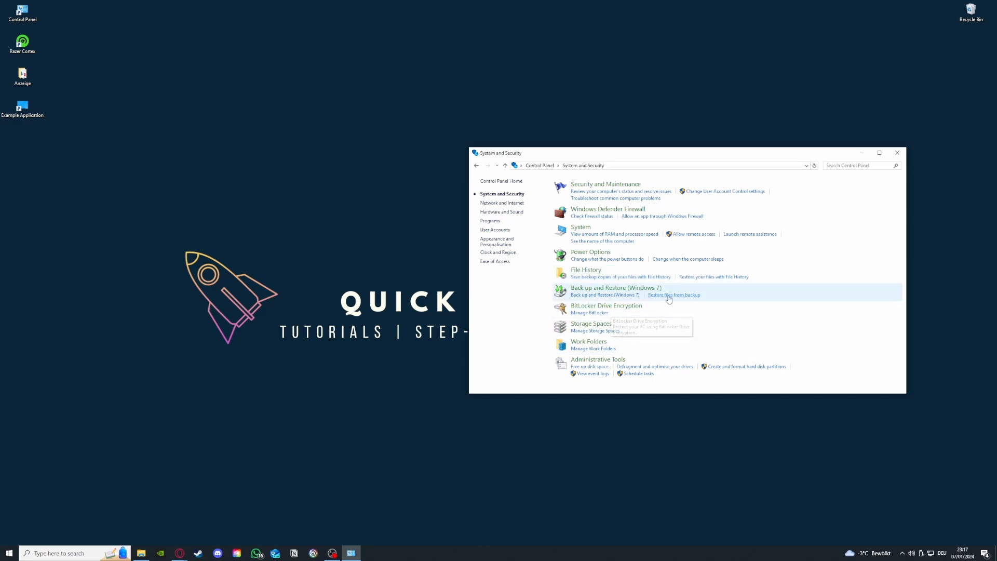
{"action": "left_click", "coordinate": [617, 361]}
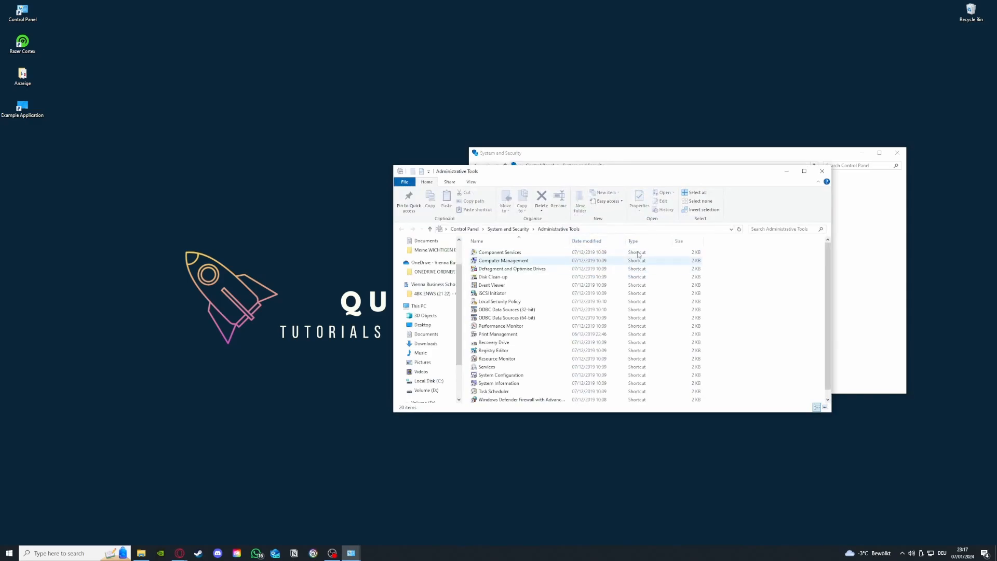
{"action": "left_click_drag", "start_coordinate": [620, 173], "coordinate": [249, 114]}
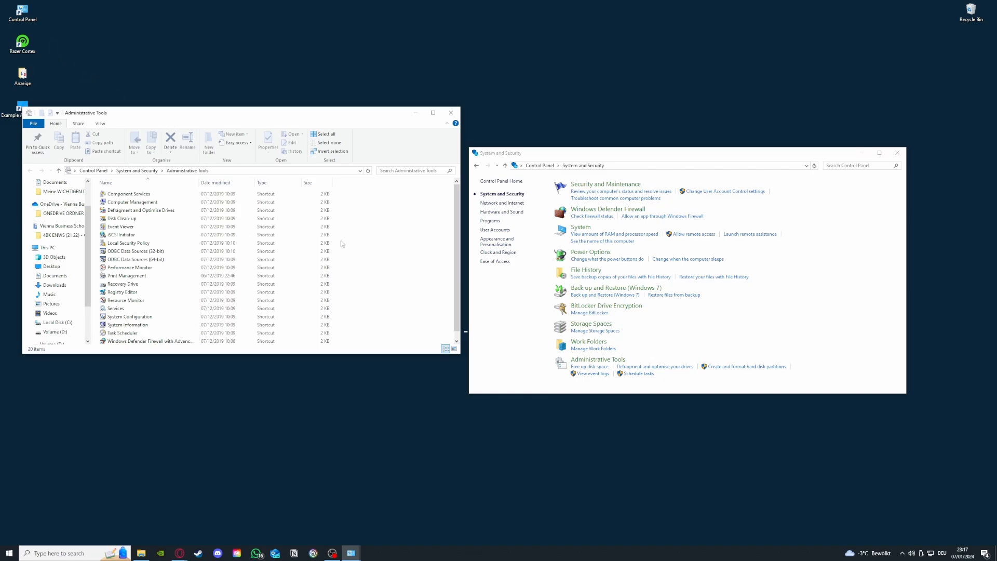
{"action": "left_click", "coordinate": [81, 555]}
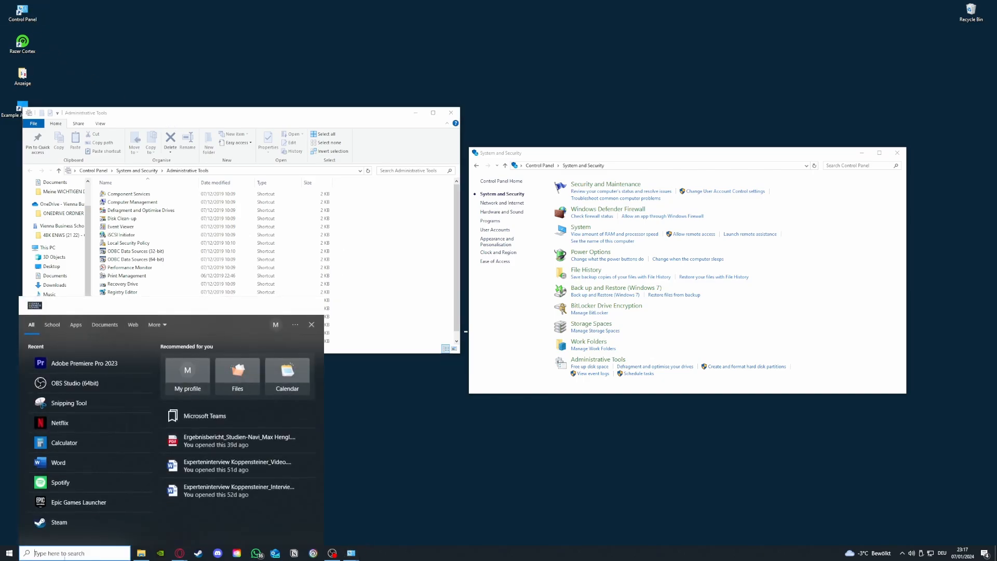
{"action": "left_click", "coordinate": [356, 449]}
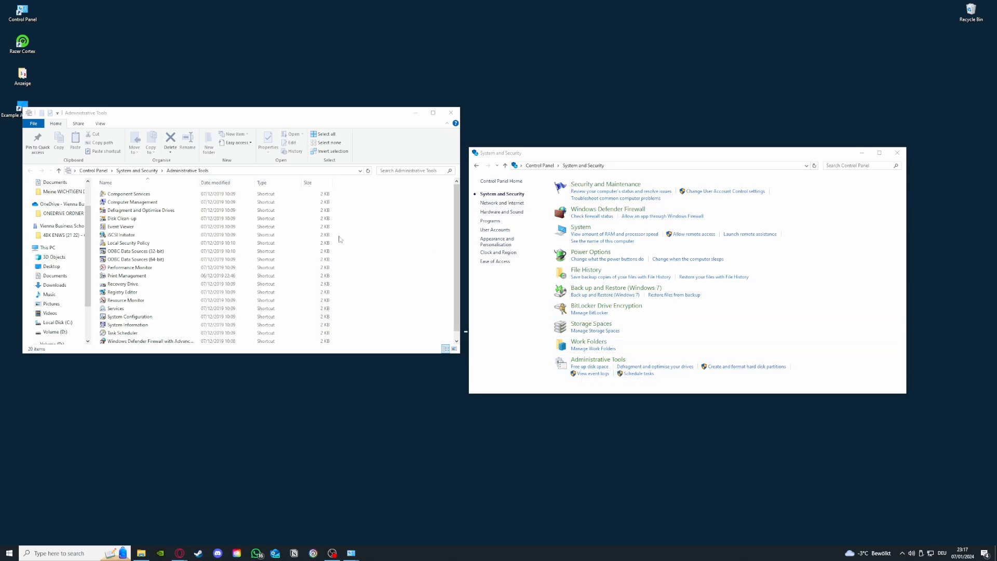
Start Disk Clean-up, view the drives it offers, and close it along with Administrative Tools and Control Panel.
{"action": "double_click", "coordinate": [123, 218]}
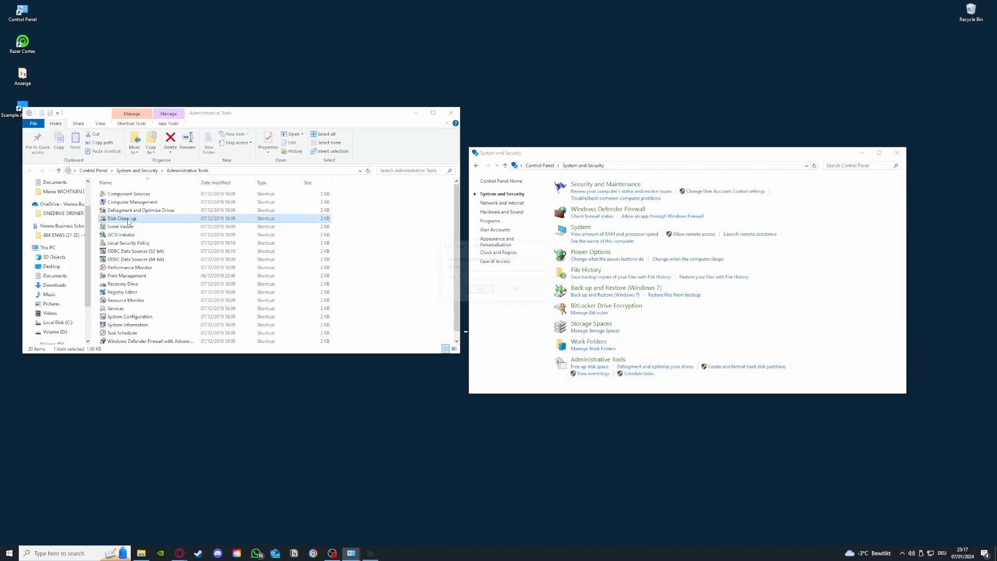
{"action": "left_click", "coordinate": [497, 279]}
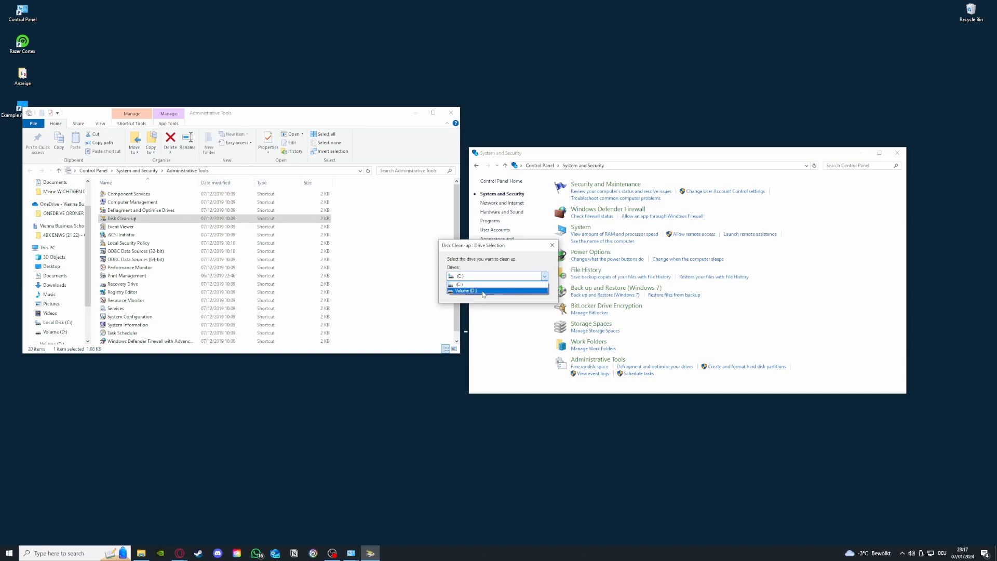
{"action": "left_click", "coordinate": [552, 245]}
{"action": "left_click", "coordinate": [552, 245]}
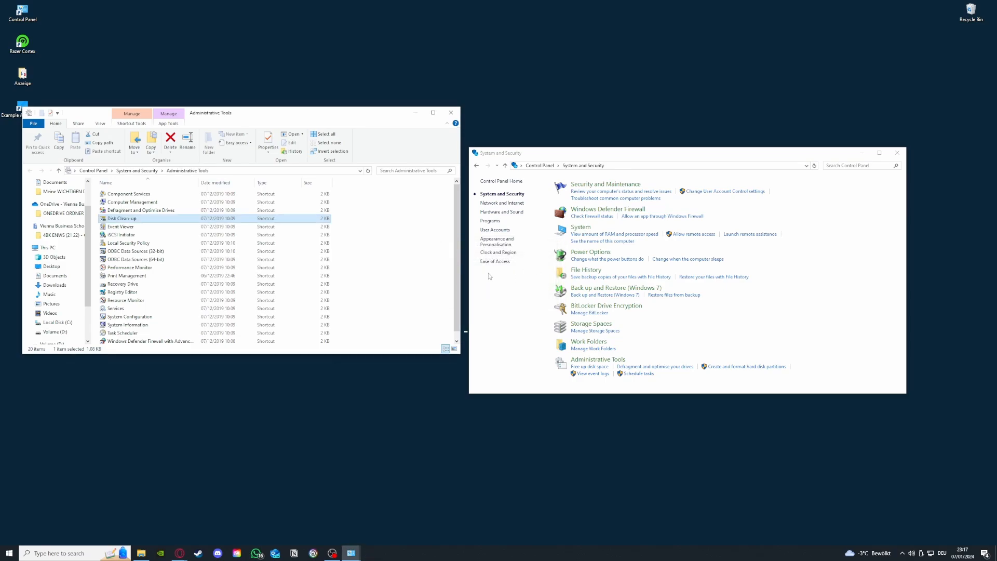
{"action": "left_click", "coordinate": [450, 113]}
{"action": "left_click", "coordinate": [897, 153]}
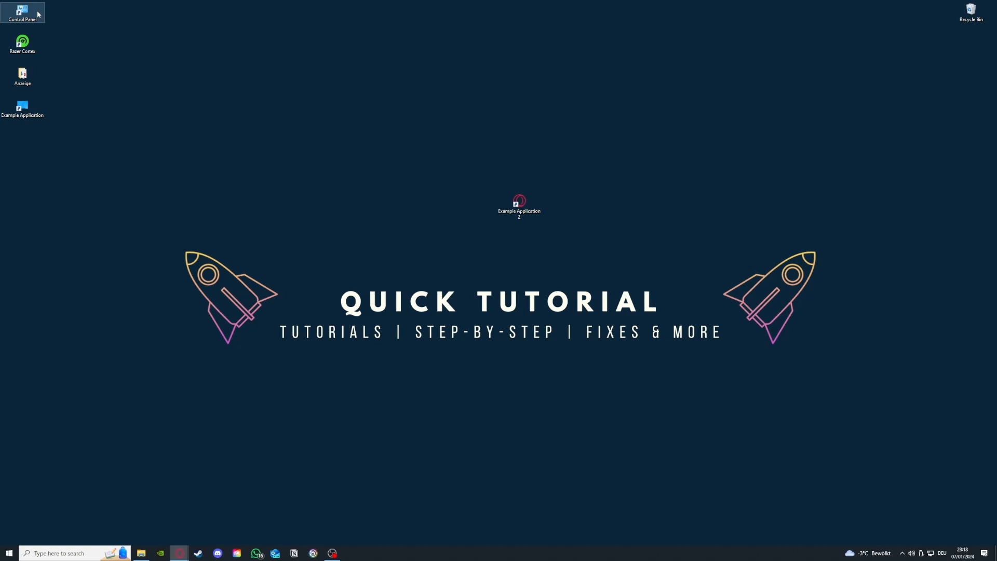
Open the list of installed programs from Control Panel and check the uninstall option for Microsoft Teams without running it.
{"action": "double_click", "coordinate": [22, 13]}
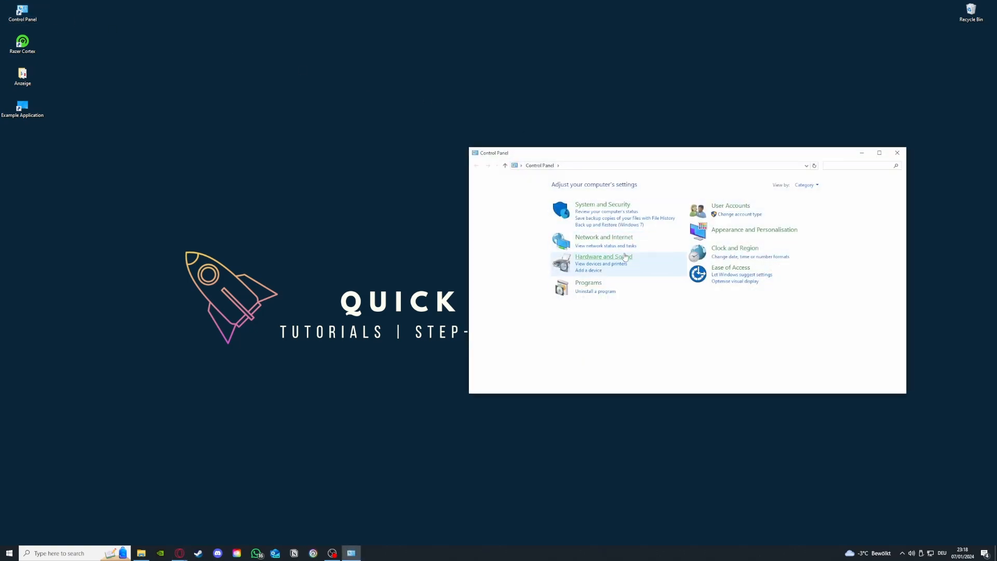
{"action": "left_click", "coordinate": [596, 292]}
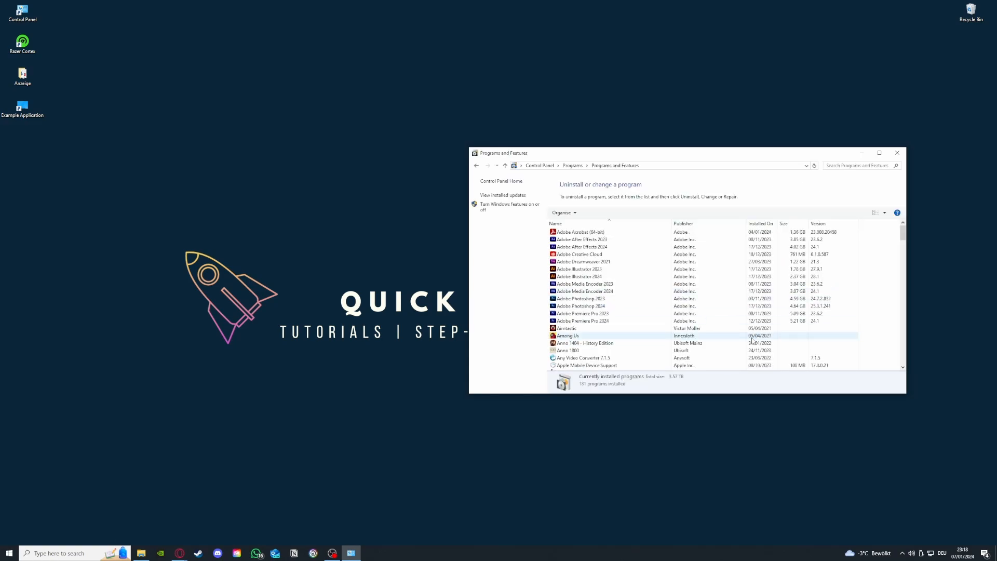
{"action": "scroll", "coordinate": [752, 341], "scroll_direction": "down", "scroll_amount": 15}
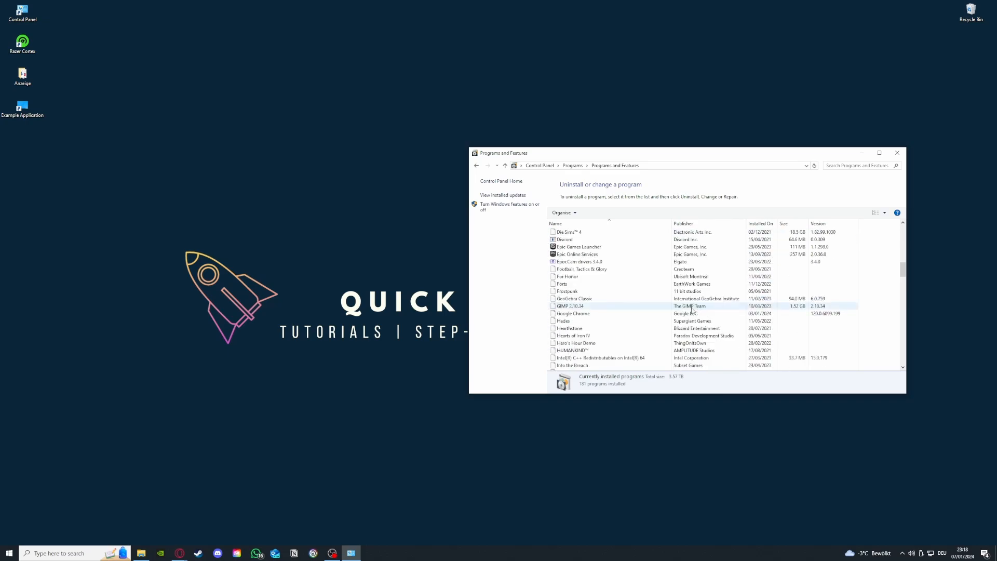
{"action": "scroll", "coordinate": [692, 310], "scroll_direction": "down", "scroll_amount": 10}
{"action": "scroll", "coordinate": [646, 314], "scroll_direction": "up", "scroll_amount": 4}
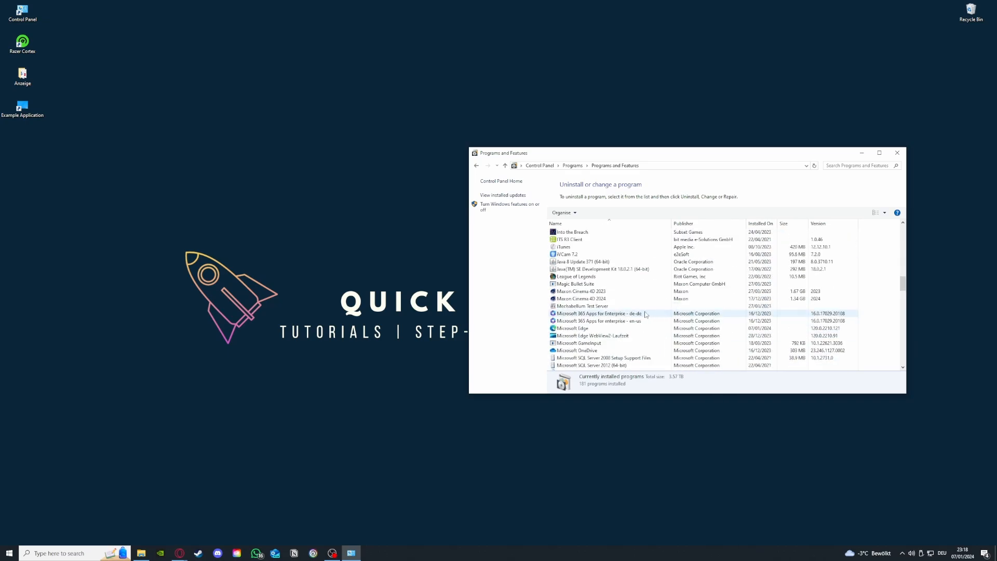
{"action": "scroll", "coordinate": [646, 315], "scroll_direction": "down", "scroll_amount": 3}
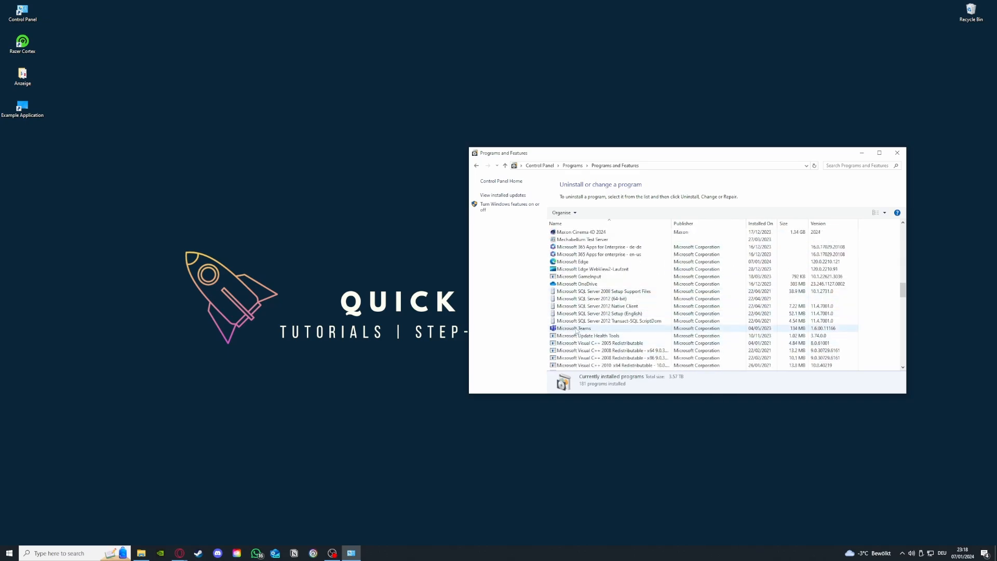
{"action": "left_click", "coordinate": [577, 329]}
{"action": "right_click", "coordinate": [576, 330]}
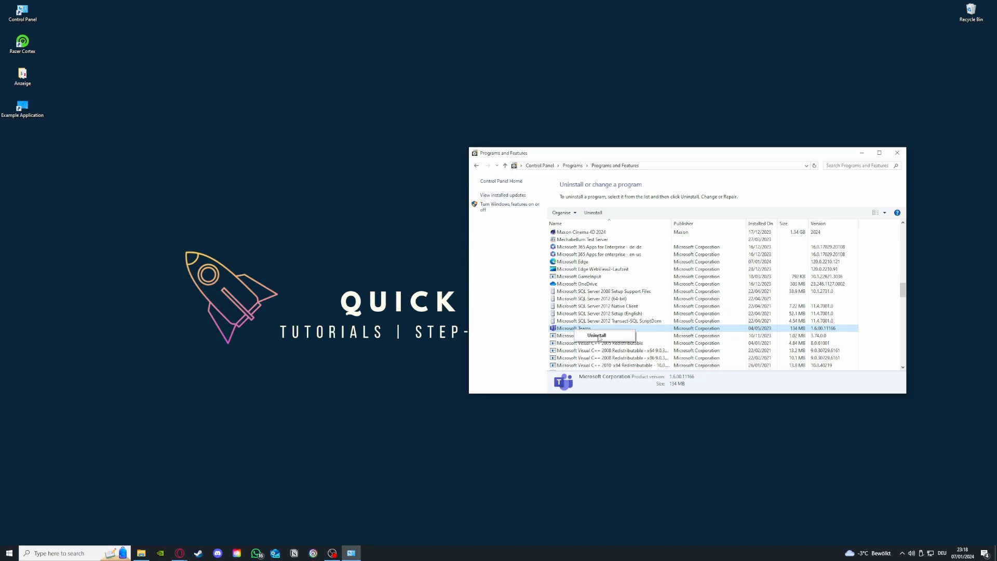
{"action": "left_click", "coordinate": [497, 268]}
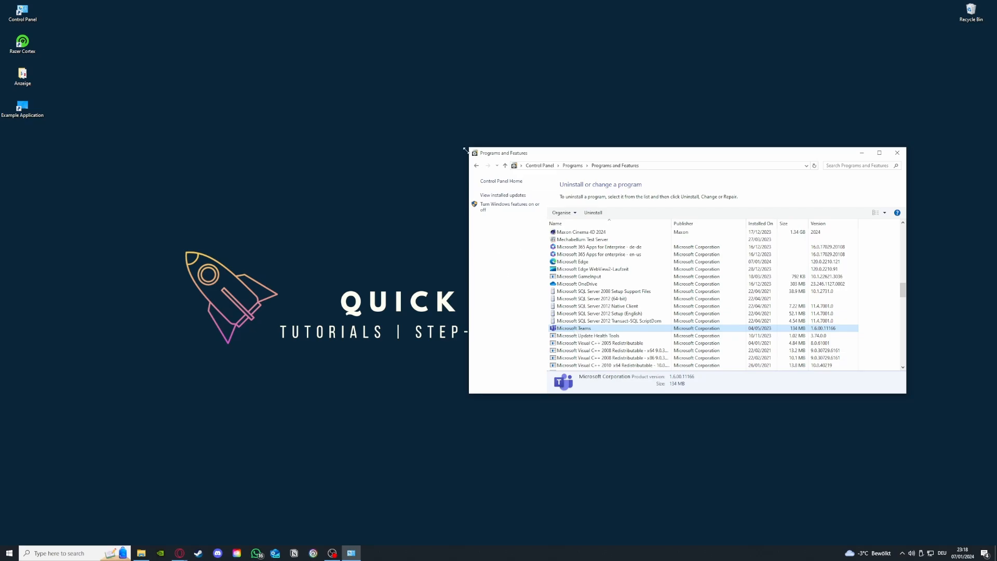
Return to the Control Panel home, search for "window" and open Windows Defender Firewall.
{"action": "left_click", "coordinate": [476, 169]}
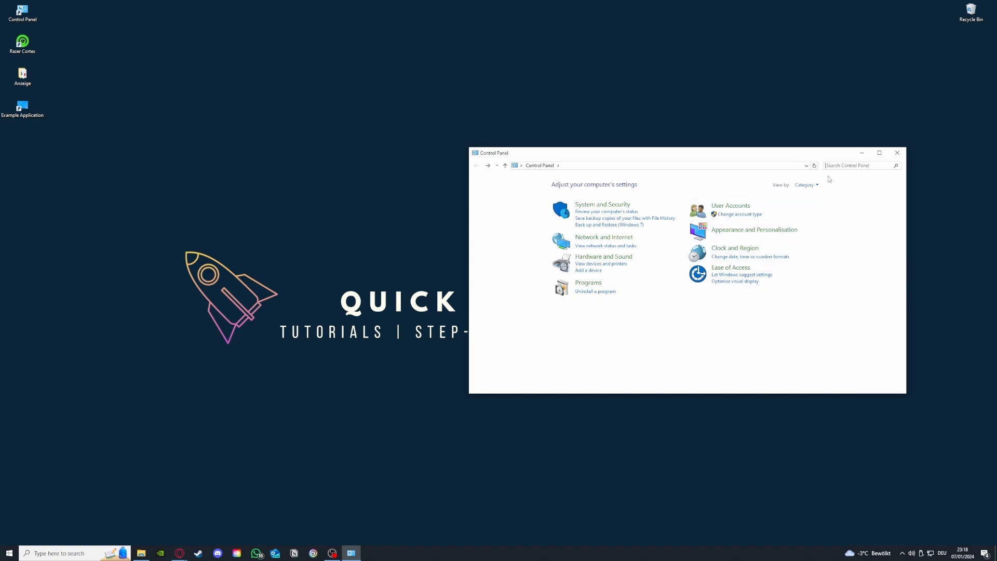
{"action": "type", "text": "window"}
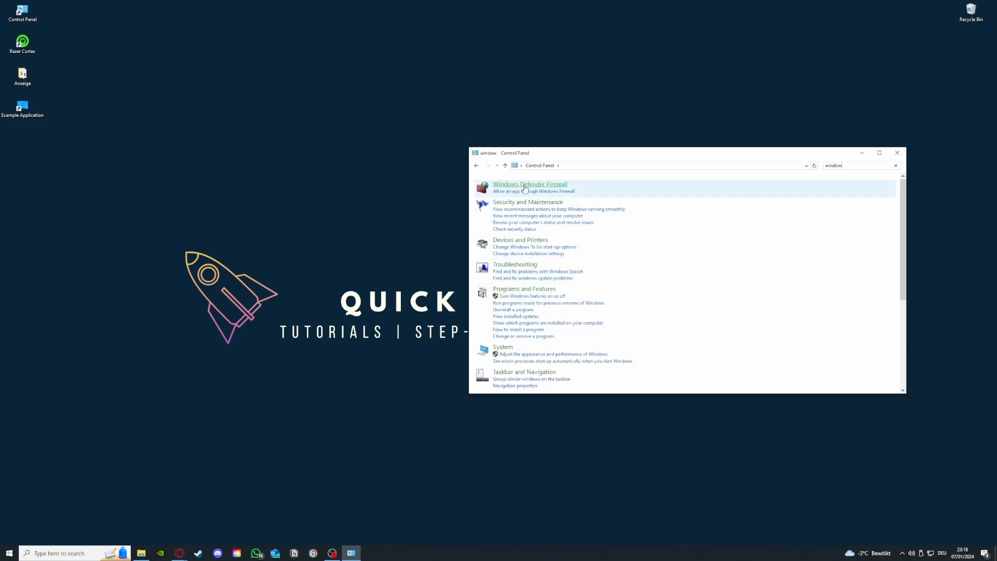
{"action": "left_click", "coordinate": [529, 184]}
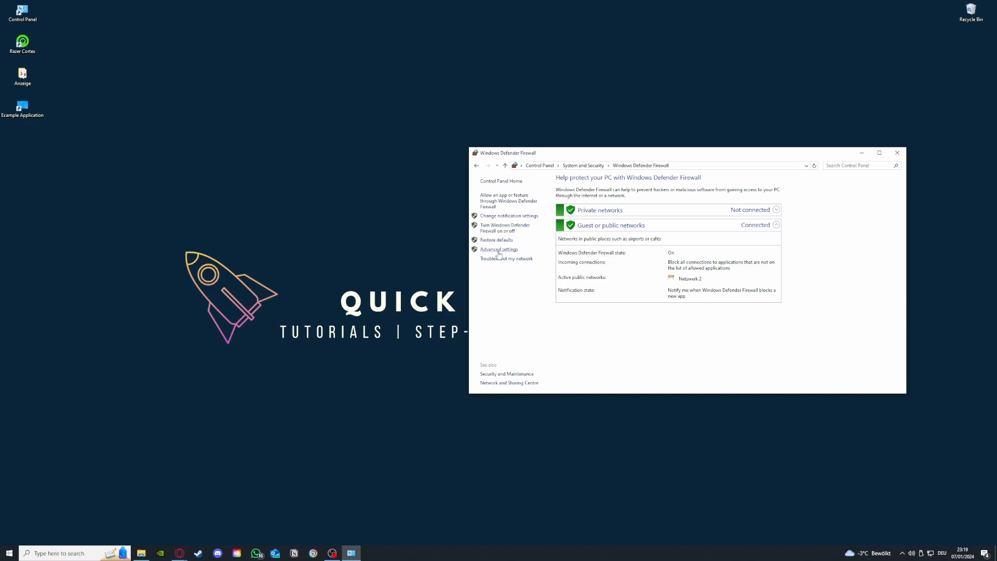
Review the apps allowed through Windows Defender Firewall on private and public networks and return to the firewall overview.
{"action": "left_click", "coordinate": [501, 201]}
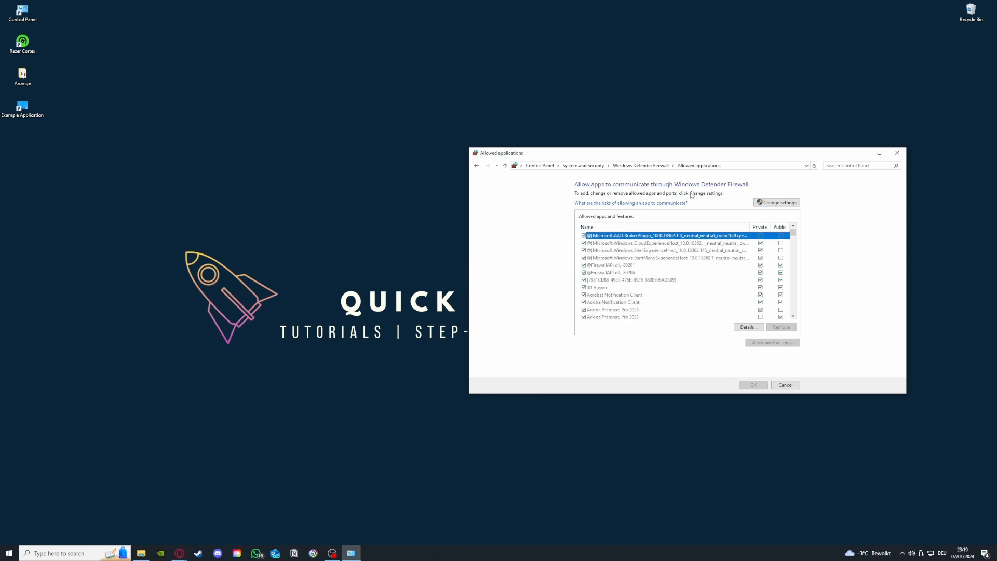
{"action": "left_click", "coordinate": [477, 166]}
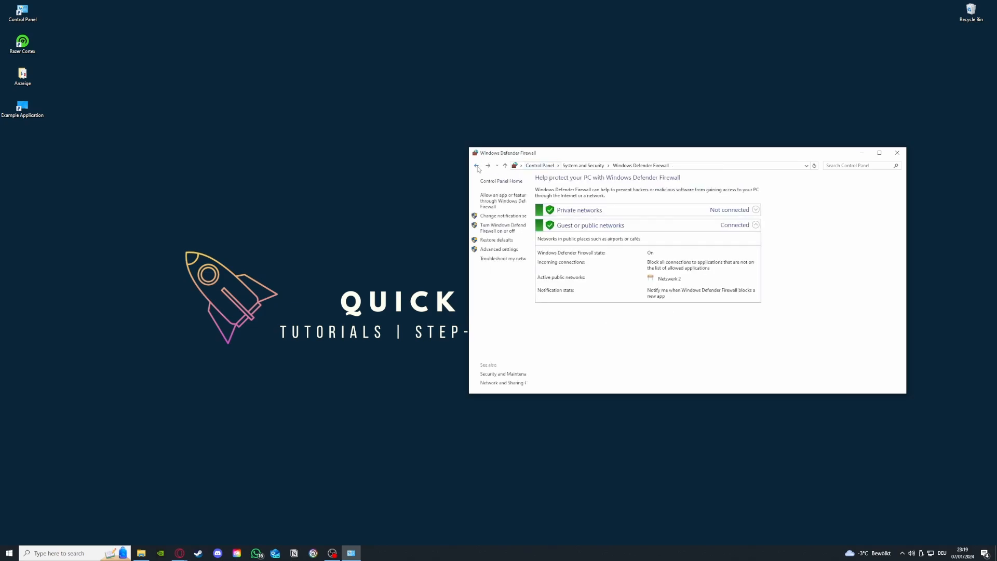
{"action": "left_click", "coordinate": [499, 202]}
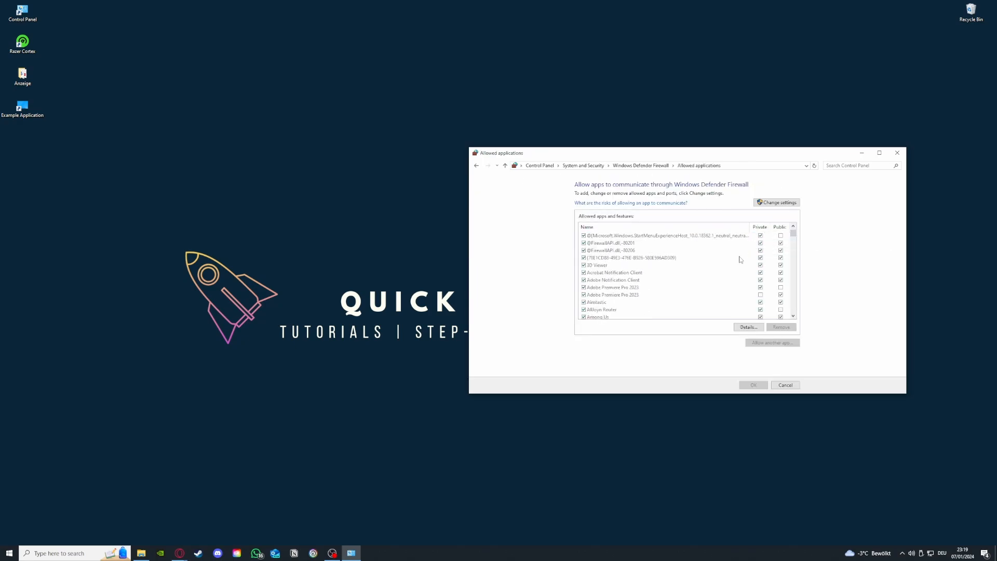
{"action": "scroll", "coordinate": [739, 259], "scroll_direction": "down", "scroll_amount": 10}
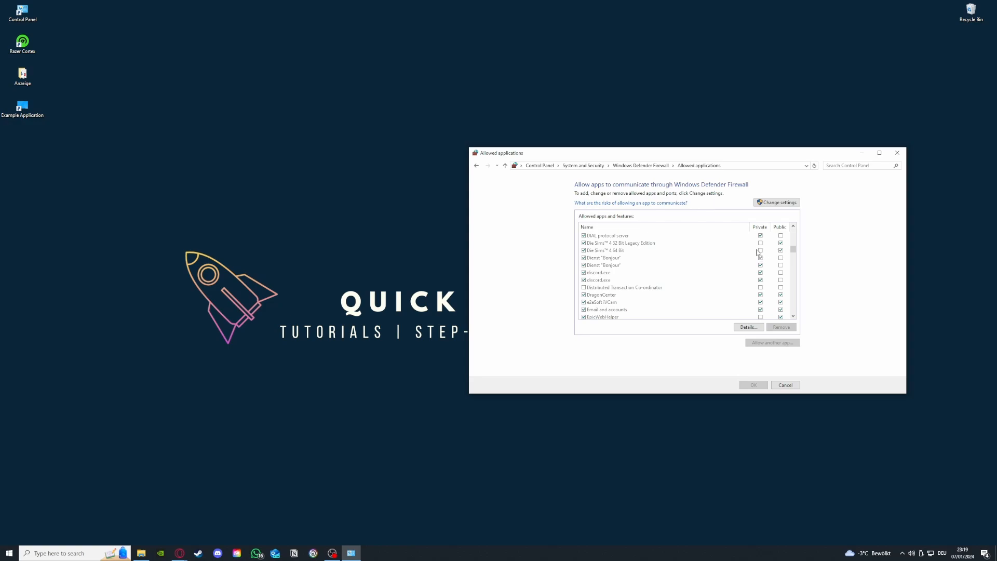
{"action": "left_click", "coordinate": [476, 166]}
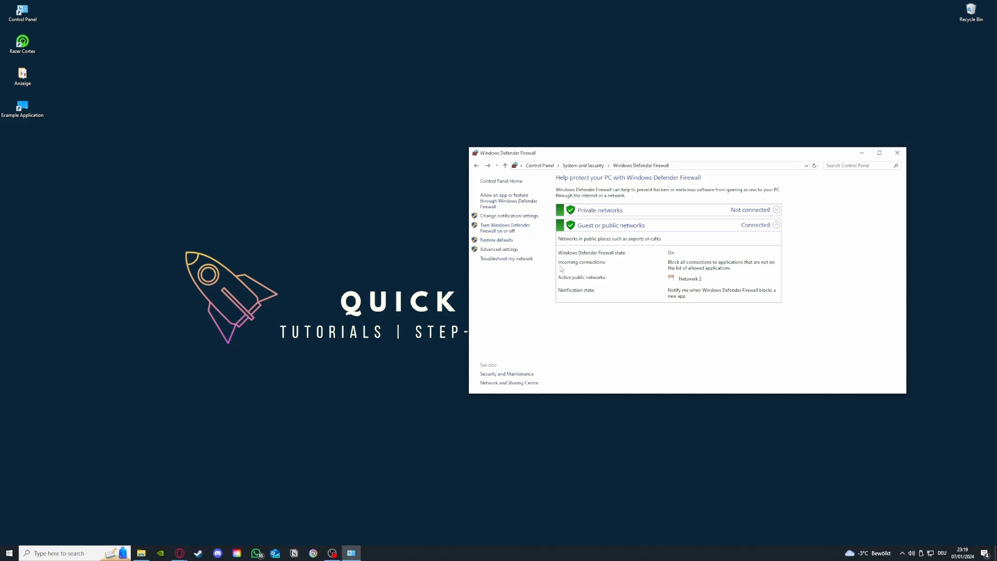
Open the firewall's advanced settings and look through the inbound rules, briefly comparing them with the outbound rules.
{"action": "left_click", "coordinate": [511, 252]}
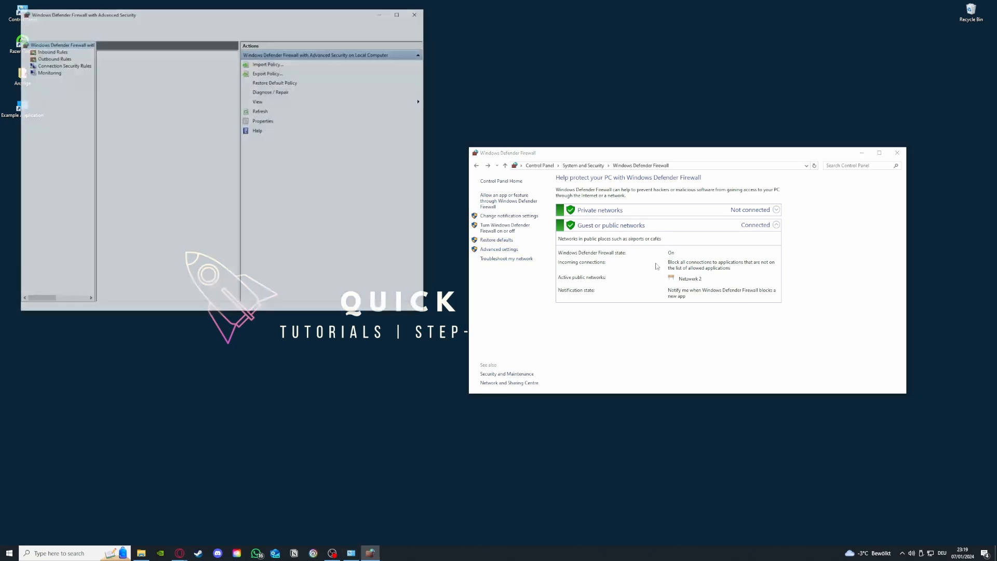
{"action": "scroll", "coordinate": [154, 121], "scroll_direction": "down", "scroll_amount": 3}
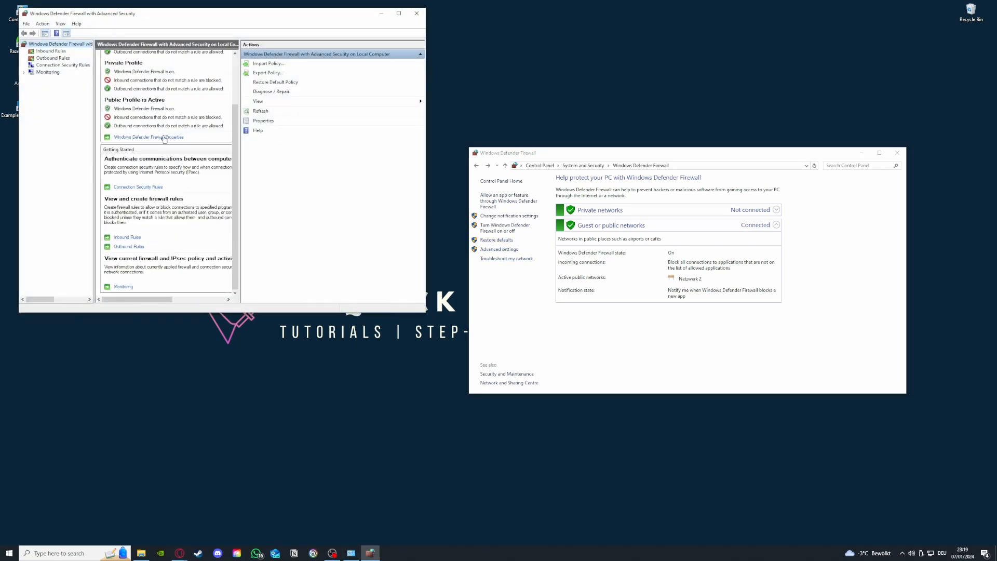
{"action": "left_click", "coordinate": [52, 51]}
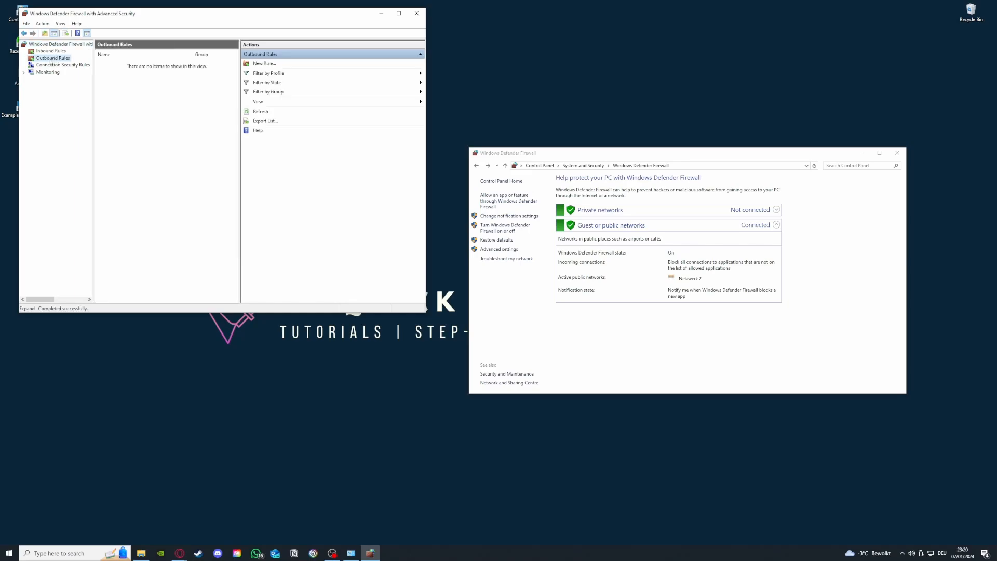
{"action": "left_click", "coordinate": [53, 58]}
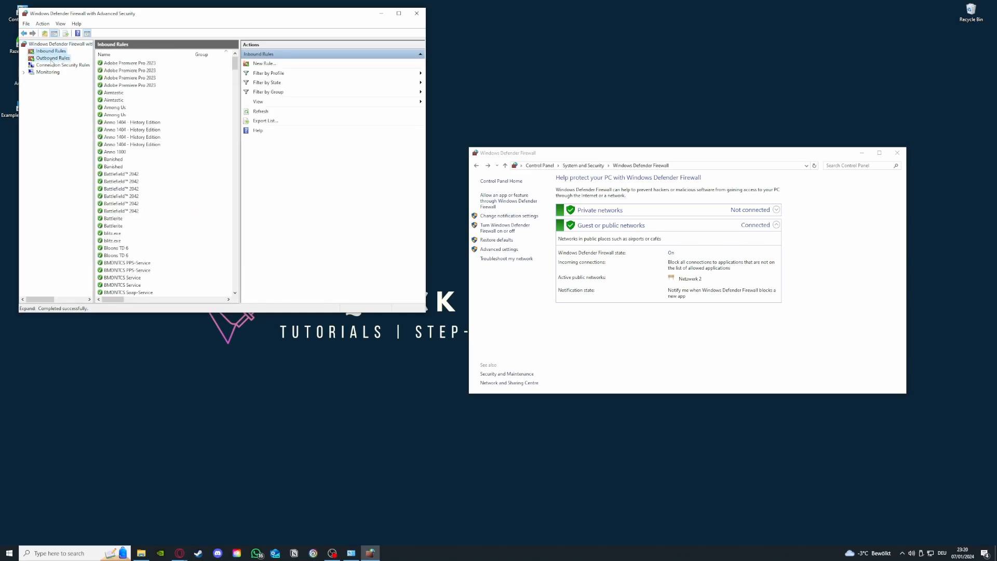
{"action": "left_click", "coordinate": [52, 51]}
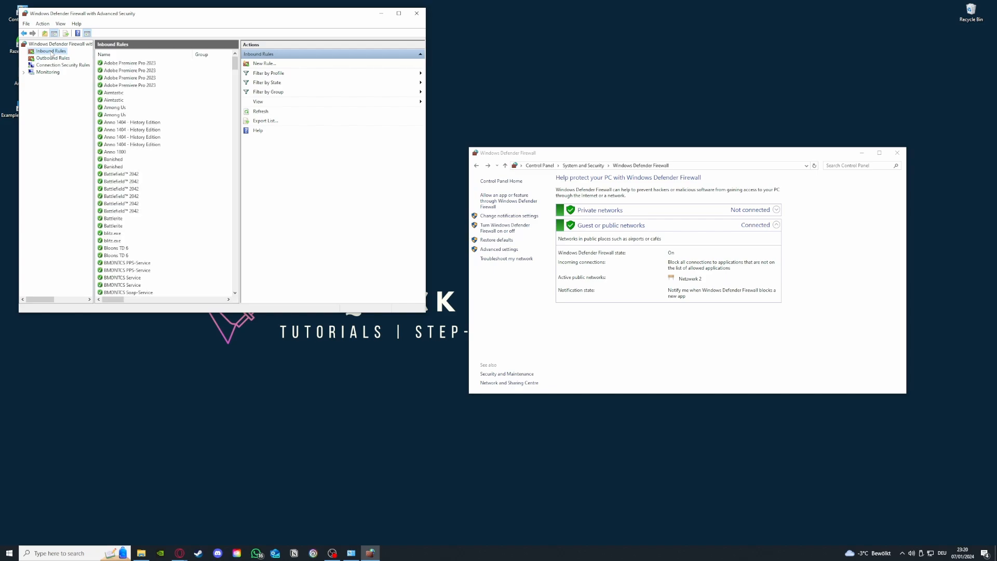
{"action": "scroll", "coordinate": [163, 156], "scroll_direction": "down", "scroll_amount": 15}
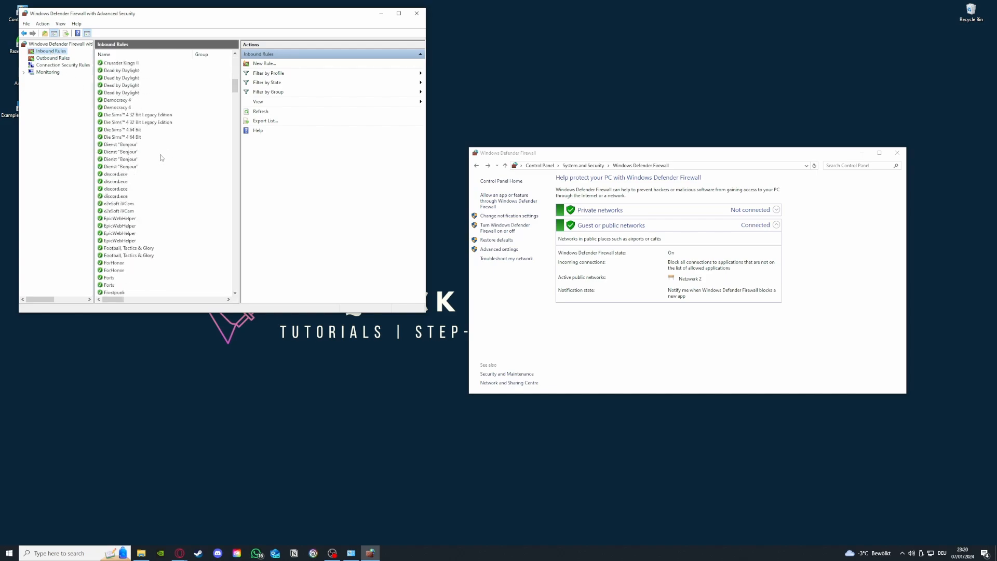
View the rule types offered for a new inbound rule, dismiss the wizard and browse further through the inbound rules.
{"action": "left_click", "coordinate": [279, 64]}
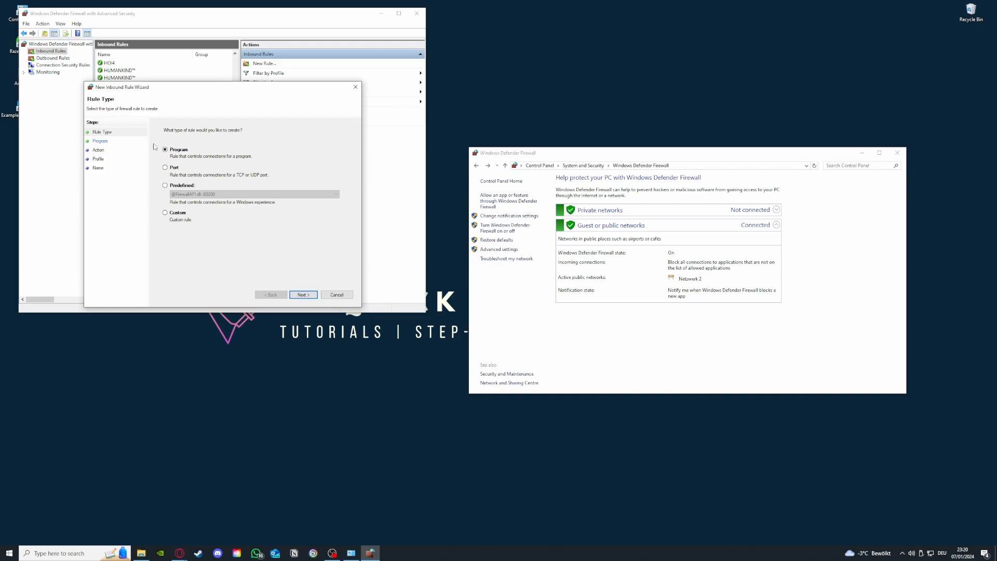
{"action": "left_click", "coordinate": [358, 88]}
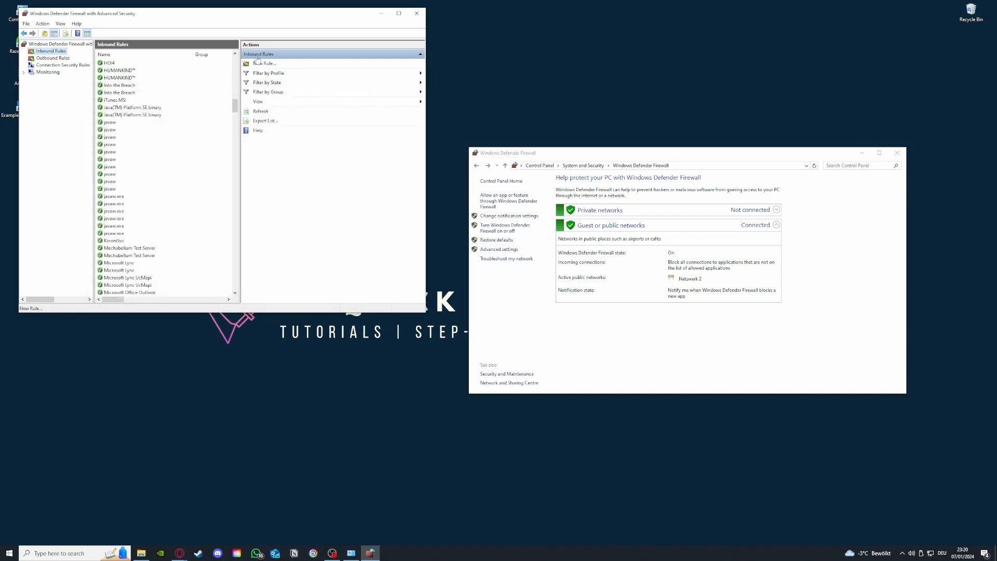
{"action": "scroll", "coordinate": [183, 251], "scroll_direction": "down", "scroll_amount": 20}
{"action": "scroll", "coordinate": [182, 251], "scroll_direction": "down", "scroll_amount": 8}
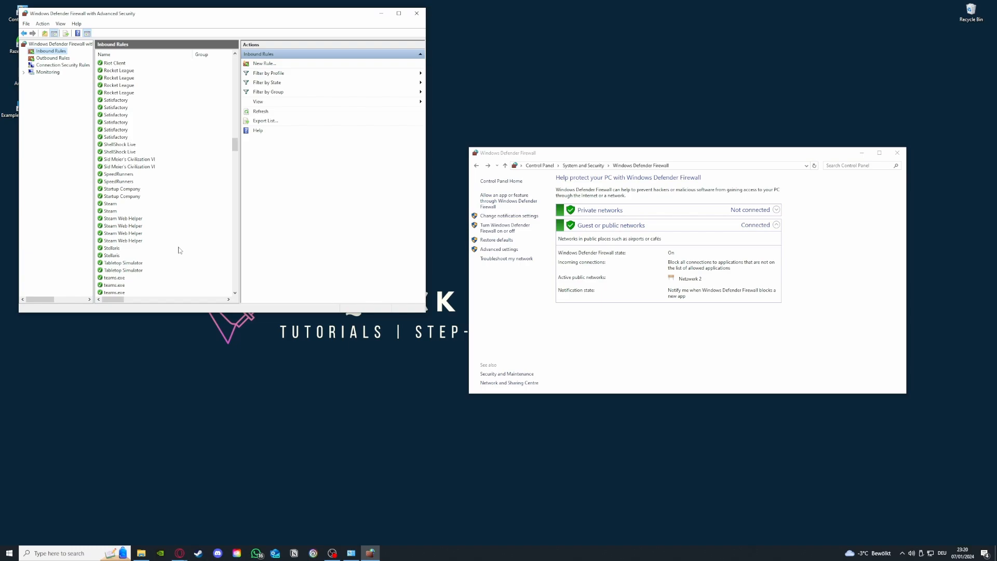
Switch between the inbound and outbound rules, ending on the list of outbound rules.
{"action": "left_click", "coordinate": [53, 58]}
{"action": "left_click", "coordinate": [52, 52]}
{"action": "left_click", "coordinate": [53, 57]}
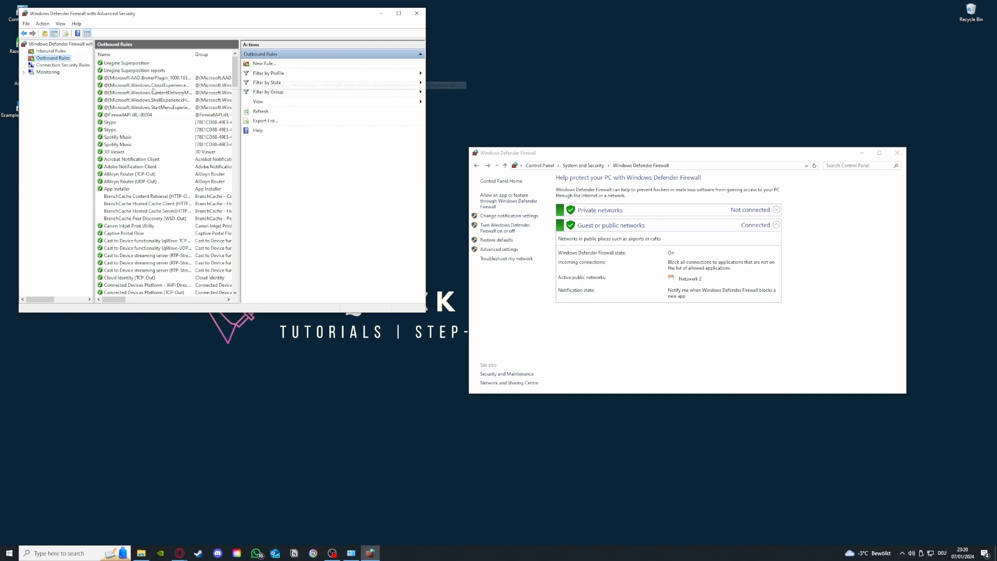
Browse the outbound firewall rules, compare them briefly with the inbound rules and return to the outbound list.
{"action": "scroll", "coordinate": [151, 93], "scroll_direction": "down", "scroll_amount": 10}
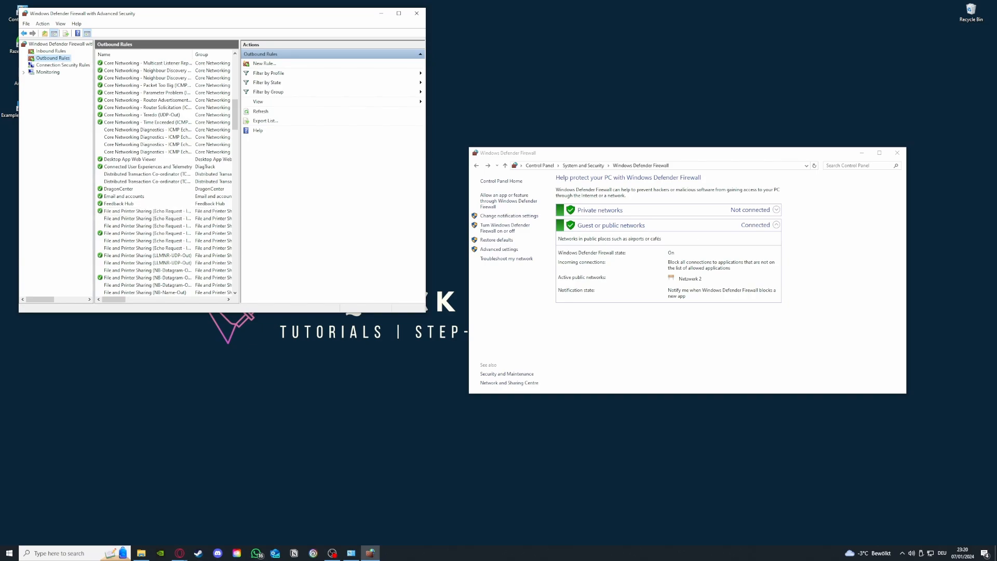
{"action": "left_click", "coordinate": [179, 552]}
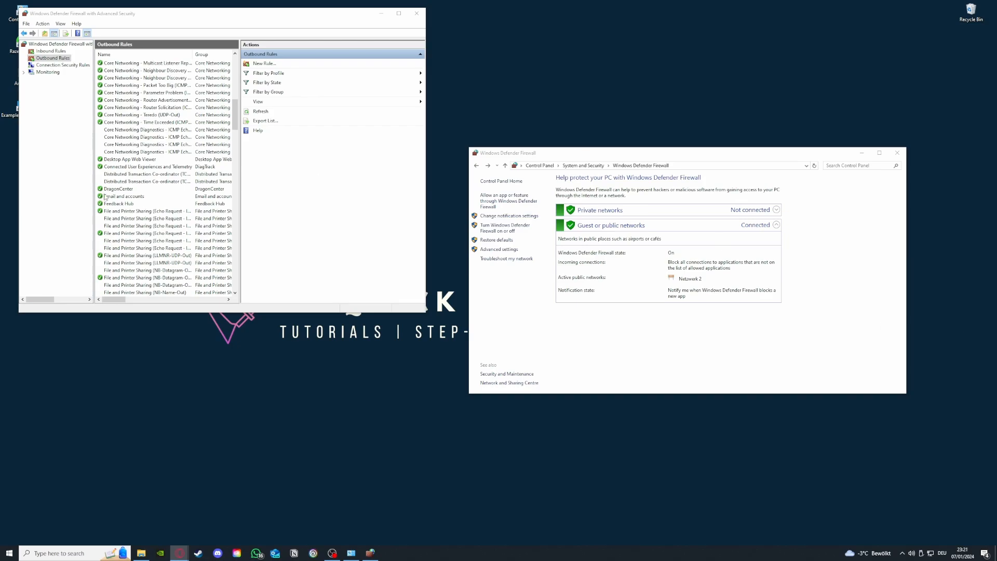
{"action": "scroll", "coordinate": [165, 218], "scroll_direction": "up", "scroll_amount": 10}
{"action": "scroll", "coordinate": [165, 219], "scroll_direction": "up", "scroll_amount": 3}
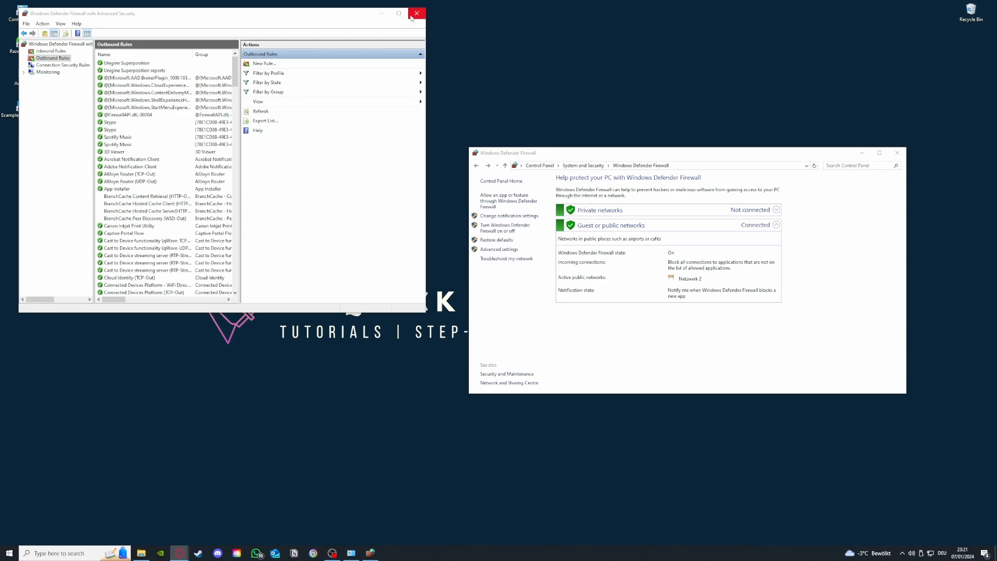
{"action": "left_click", "coordinate": [44, 52]}
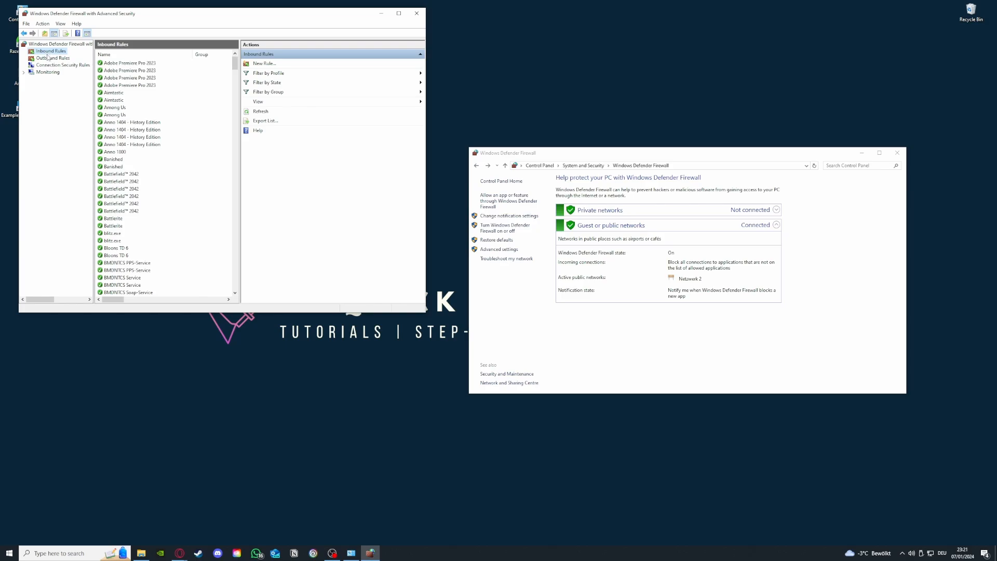
{"action": "left_click", "coordinate": [48, 59]}
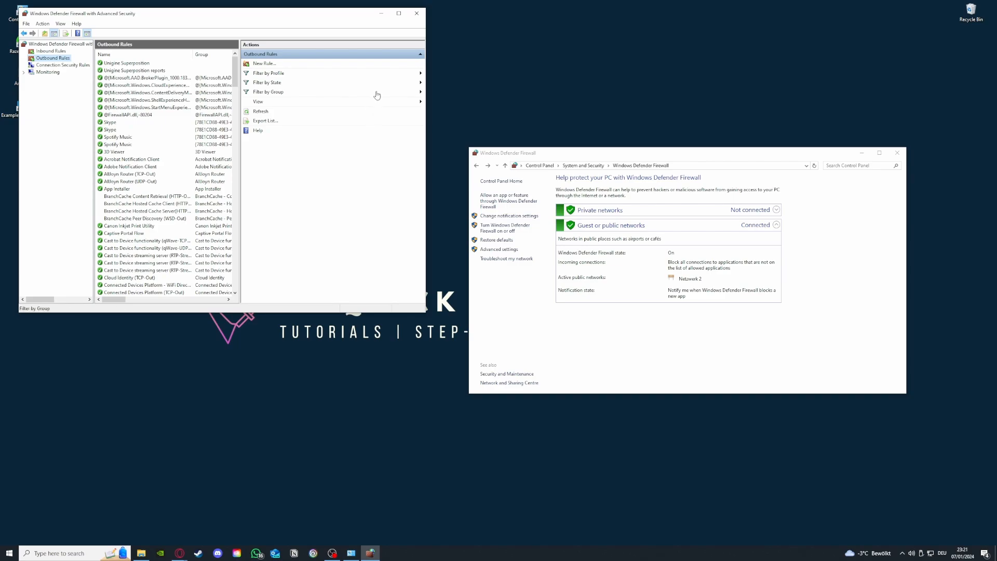
Close both firewall windows and move the Example Application 2 desktop shortcut to the empty area above the wallpaper's word QUICK.
{"action": "left_click", "coordinate": [417, 13]}
{"action": "left_click", "coordinate": [896, 154]}
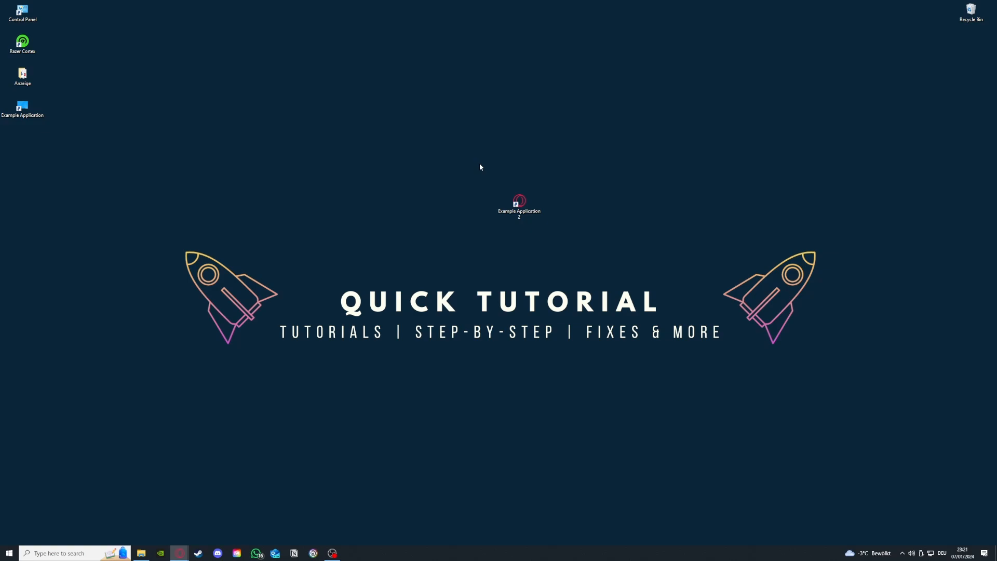
{"action": "left_click", "coordinate": [519, 204]}
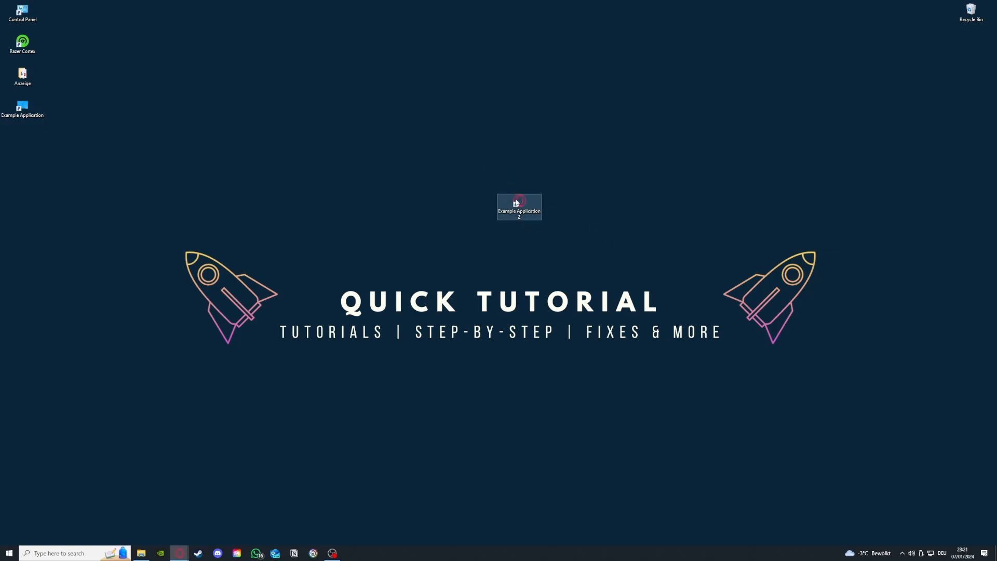
{"action": "left_click_drag", "start_coordinate": [519, 204], "coordinate": [385, 171]}
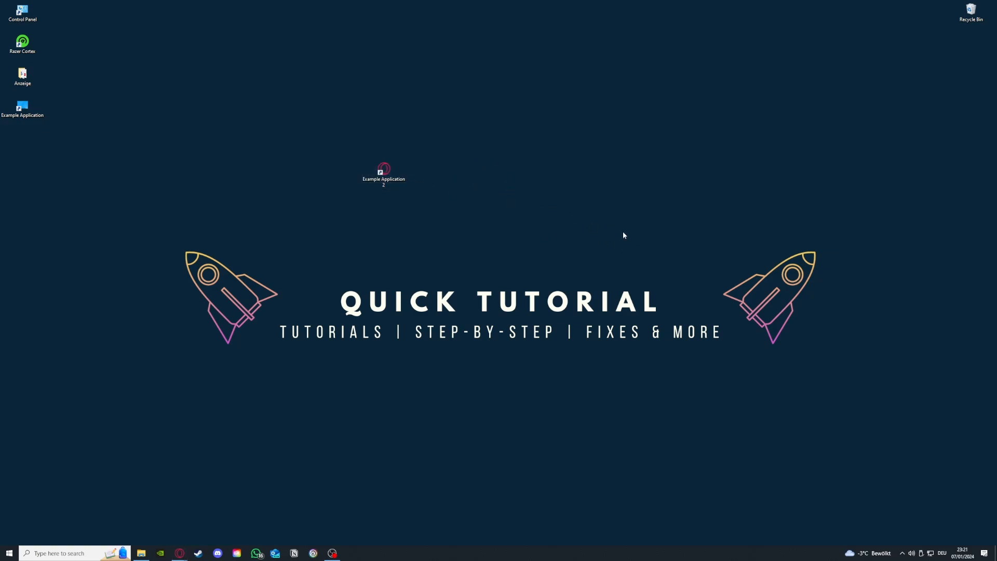